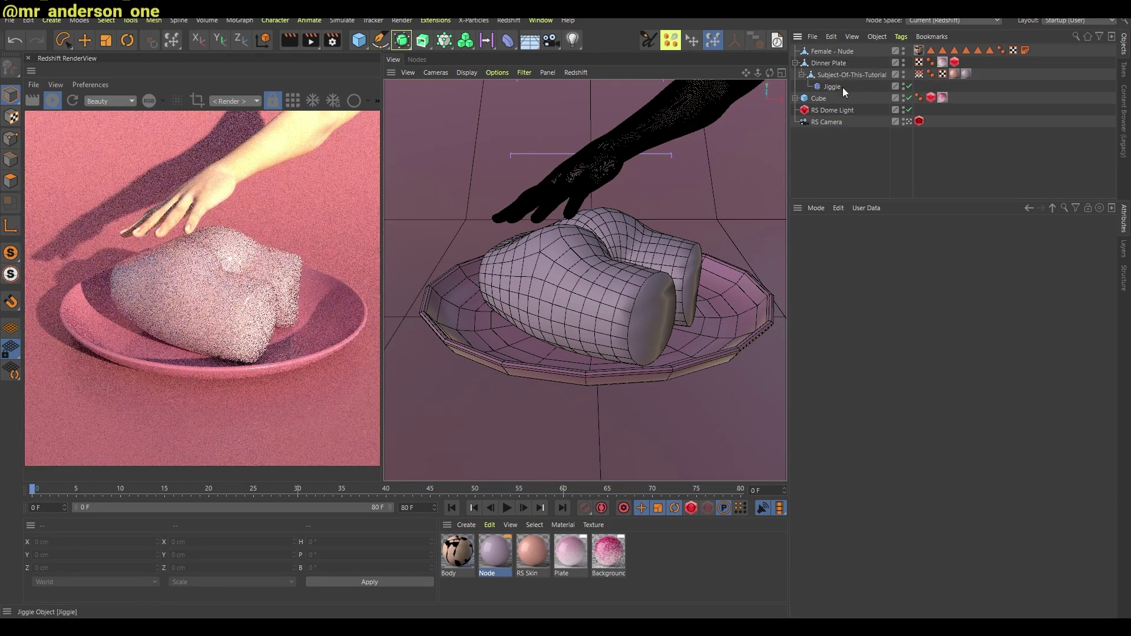
Select the Female - Nude figure, browse 'female' assets in the Asset Browser, then switch to the Right view
click(651, 139)
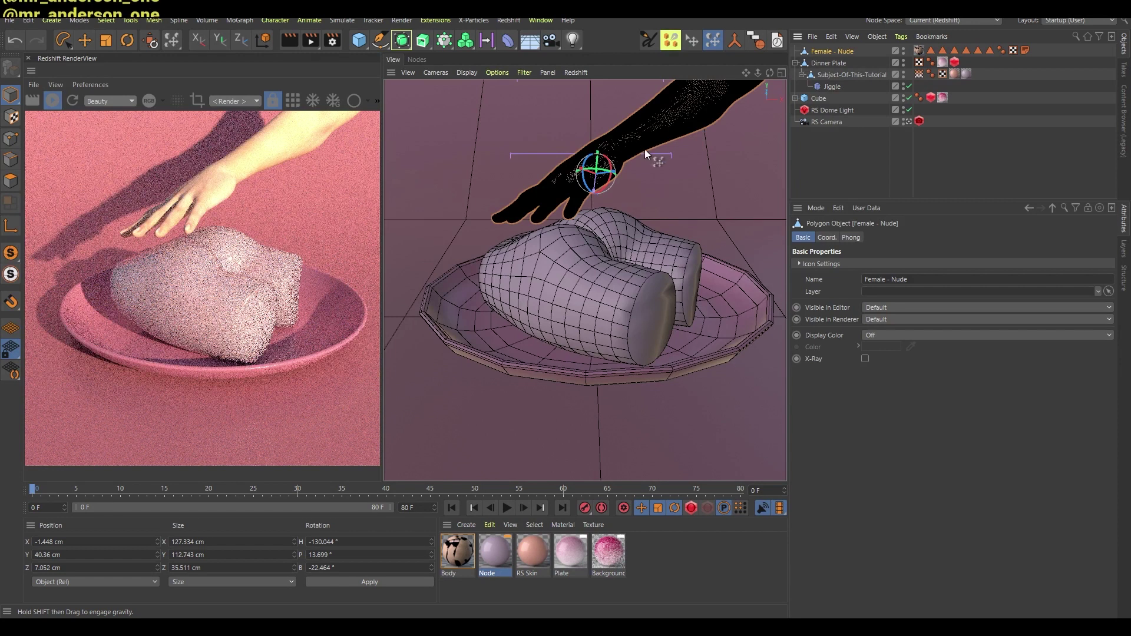
key(shift+F8)
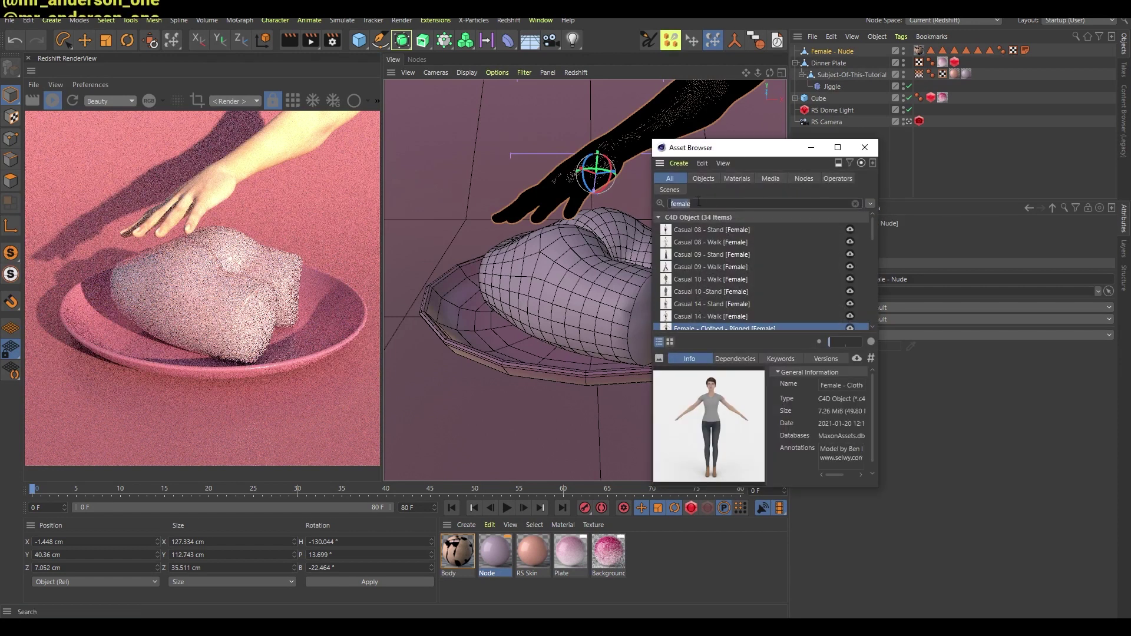
drag(709, 149, 628, 131)
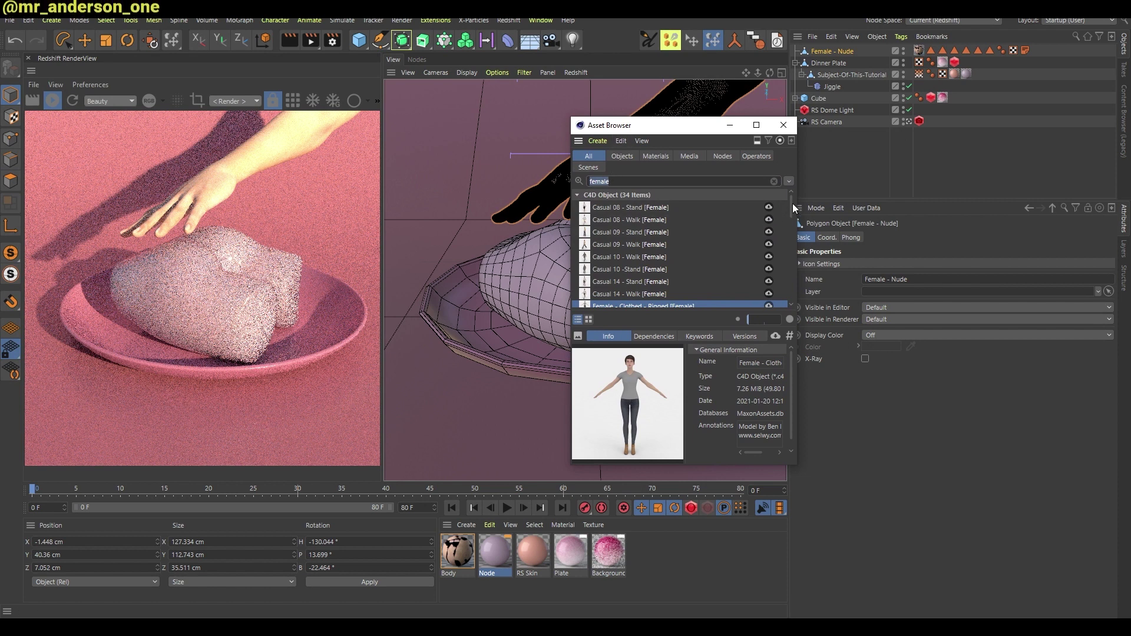
scroll(793, 207, down, 4)
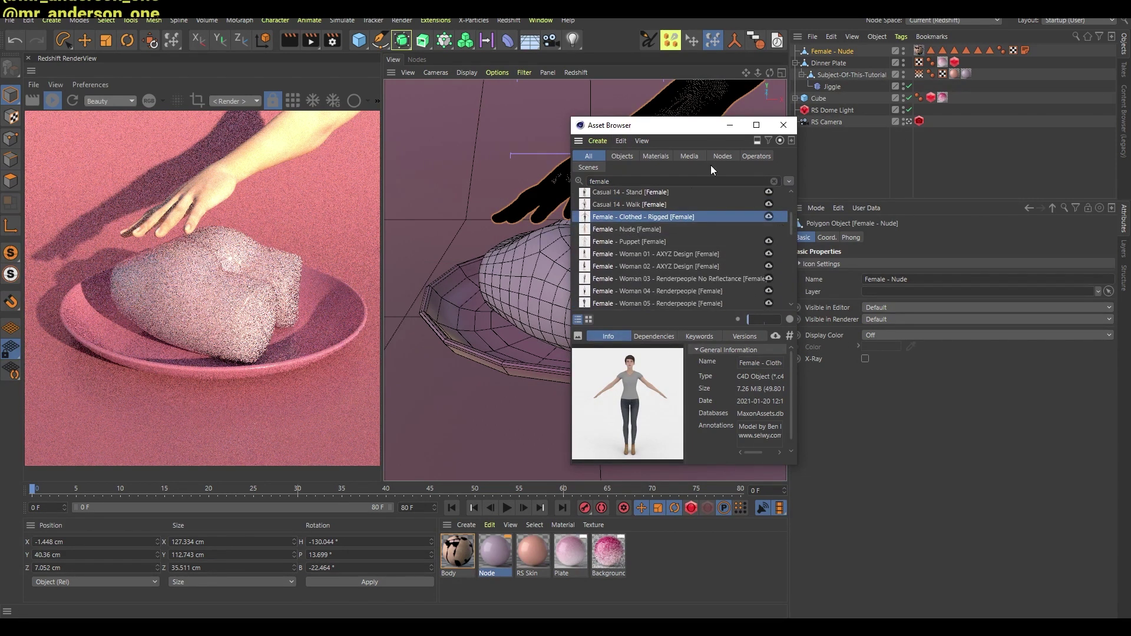
click(783, 125)
key(F3)
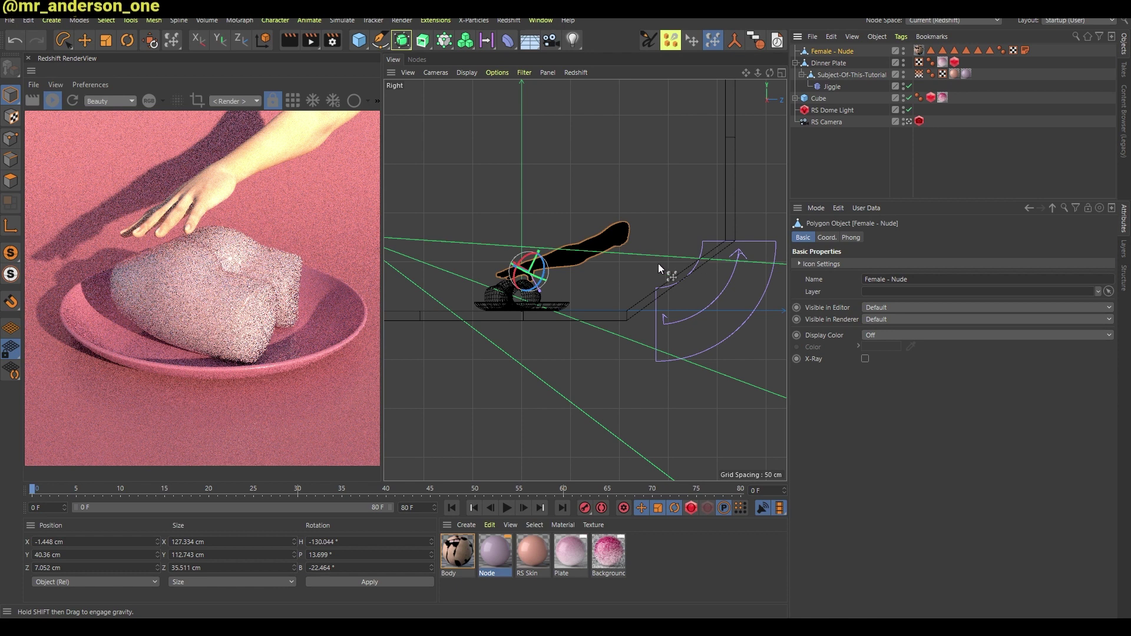
In perspective, lower and tilt the hand to Y 40.36 cm, B -22.464° above the cake, then reselect it
key(F1)
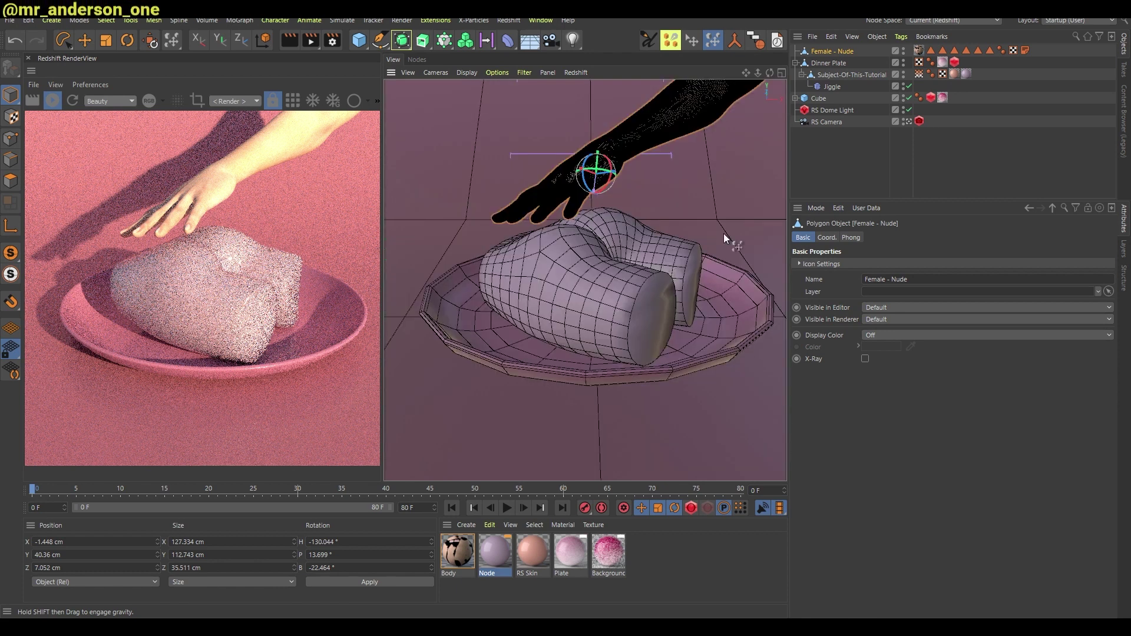
drag(592, 172, 658, 146)
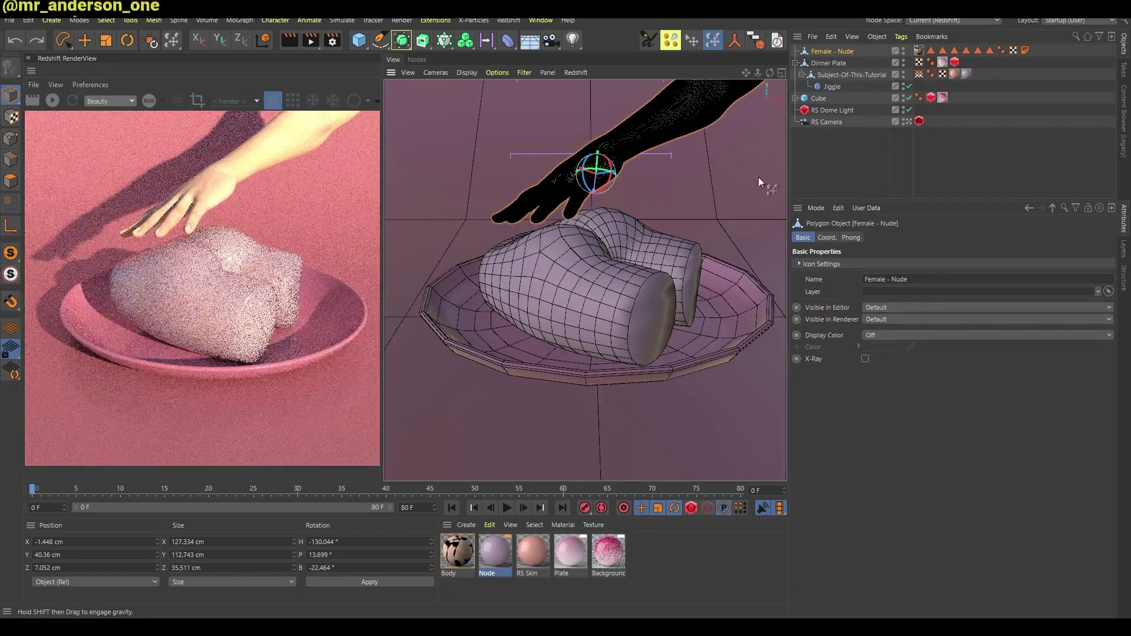
click(828, 173)
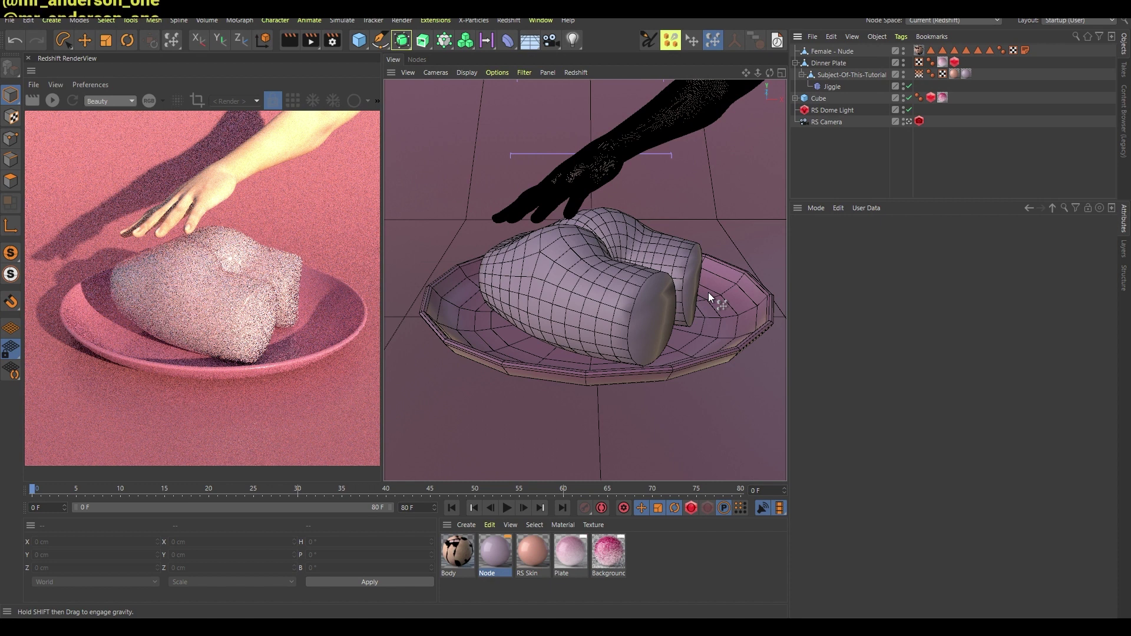
click(690, 116)
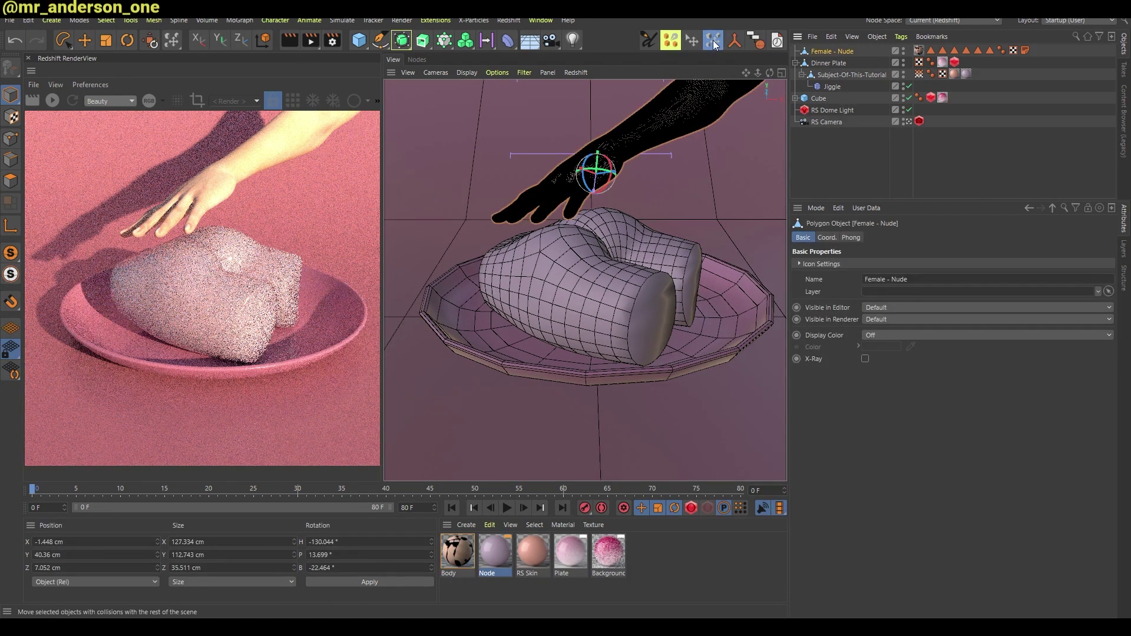
With Dynamic Place, press the hand onto the jelly cake and tilt it further
key(shift+c)
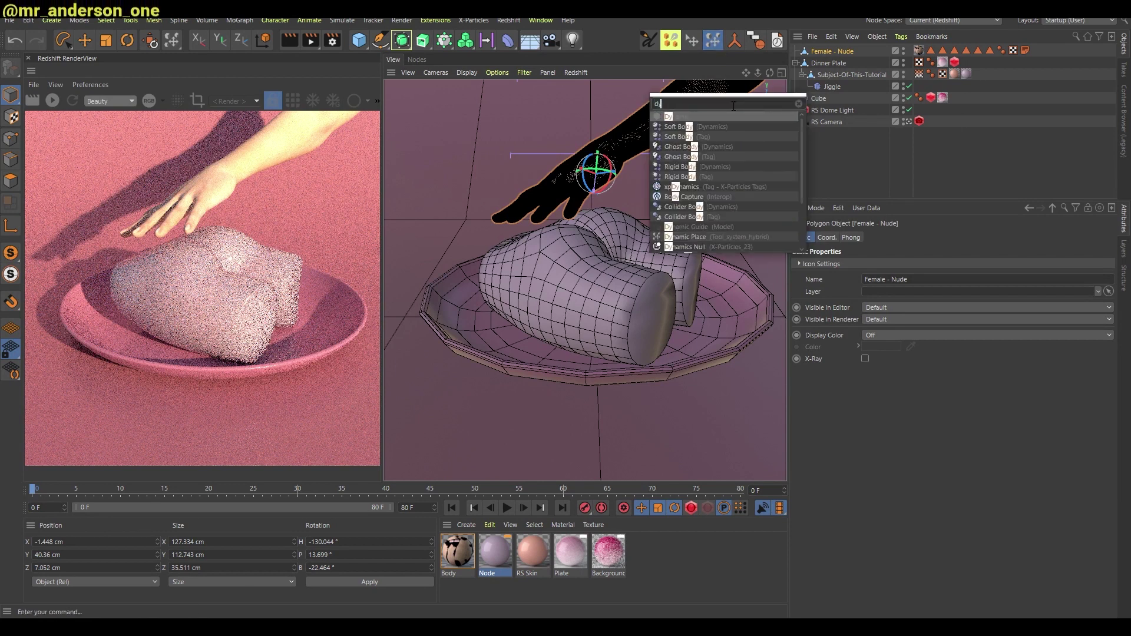
text(dynami pla)
key(Return)
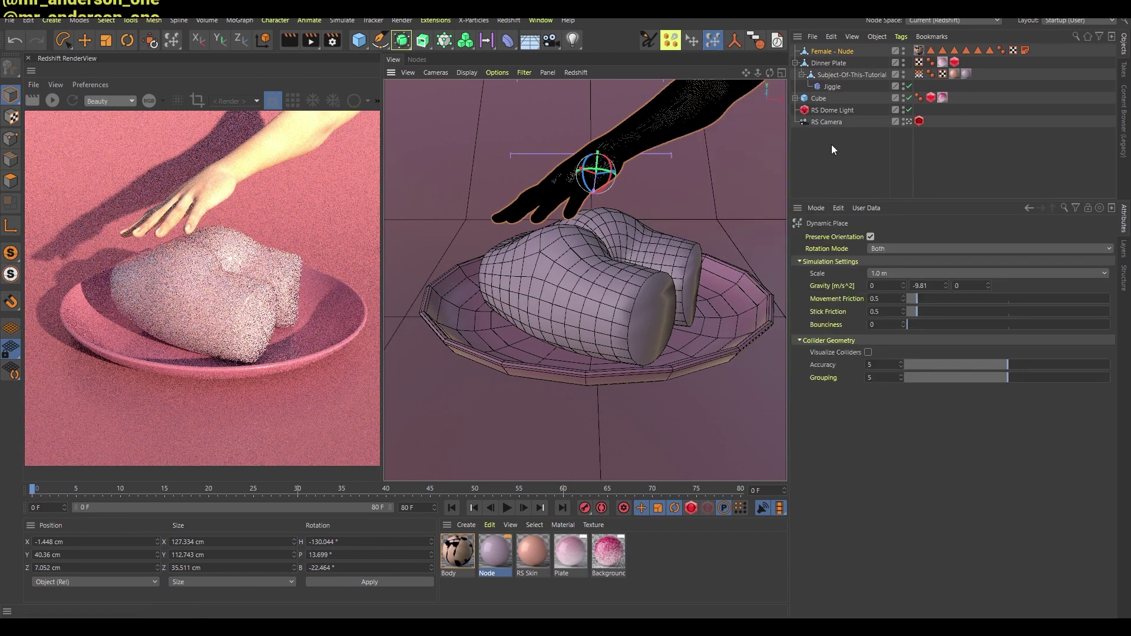
click(832, 51)
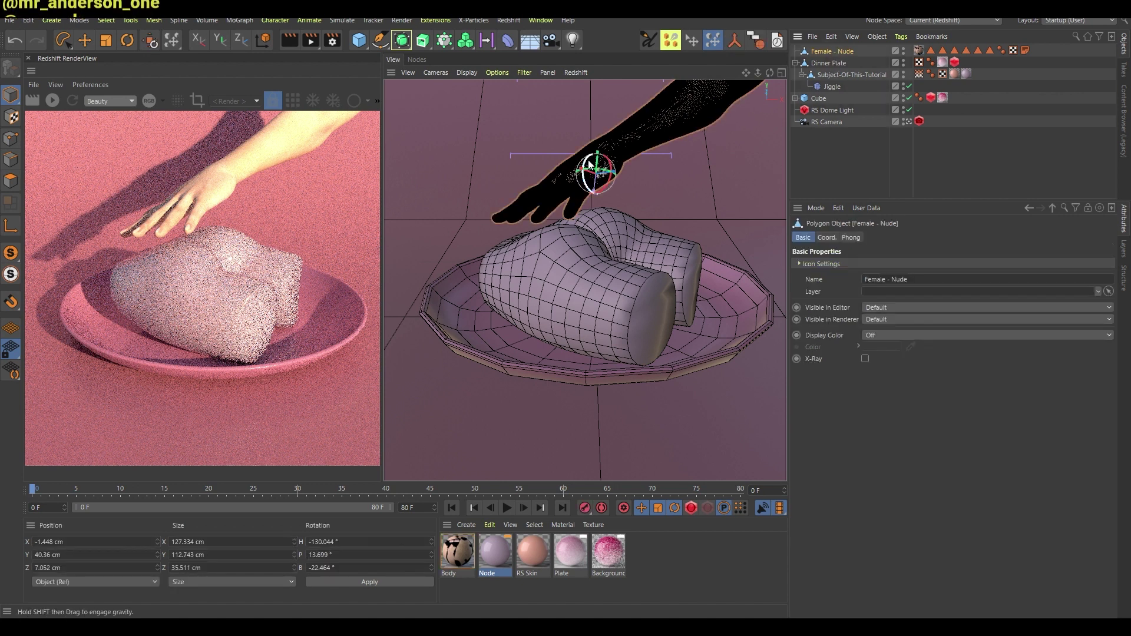
mouse_move(684, 157)
mouse_down()
mouse_move(659, 149)
mouse_move(683, 224)
mouse_move(727, 184)
mouse_move(665, 137)
mouse_move(690, 222)
mouse_move(696, 139)
mouse_move(709, 126)
mouse_up()
drag(596, 172, 692, 152)
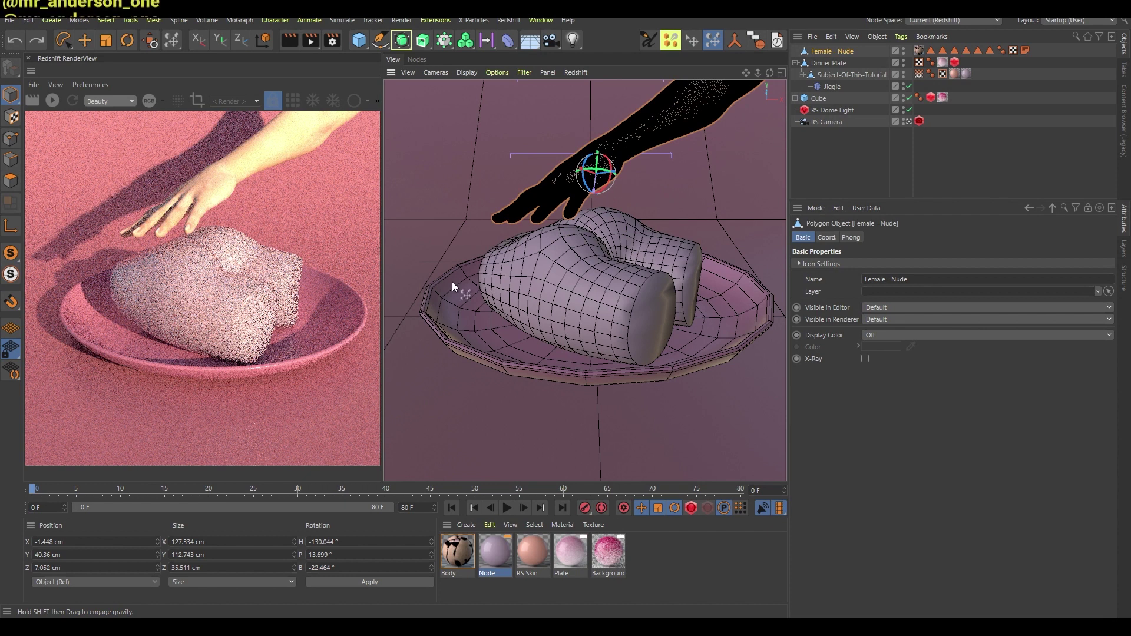
Check the Top view, then Dynamic Place the hand lower so the wrist rests on the cake
key(e)
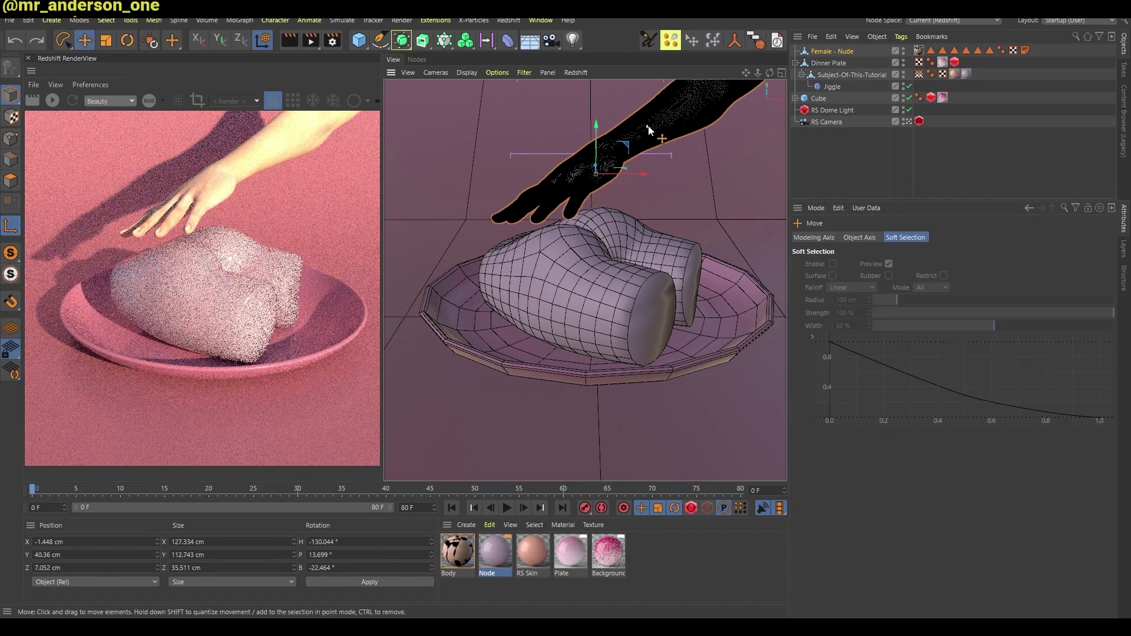
key(F2)
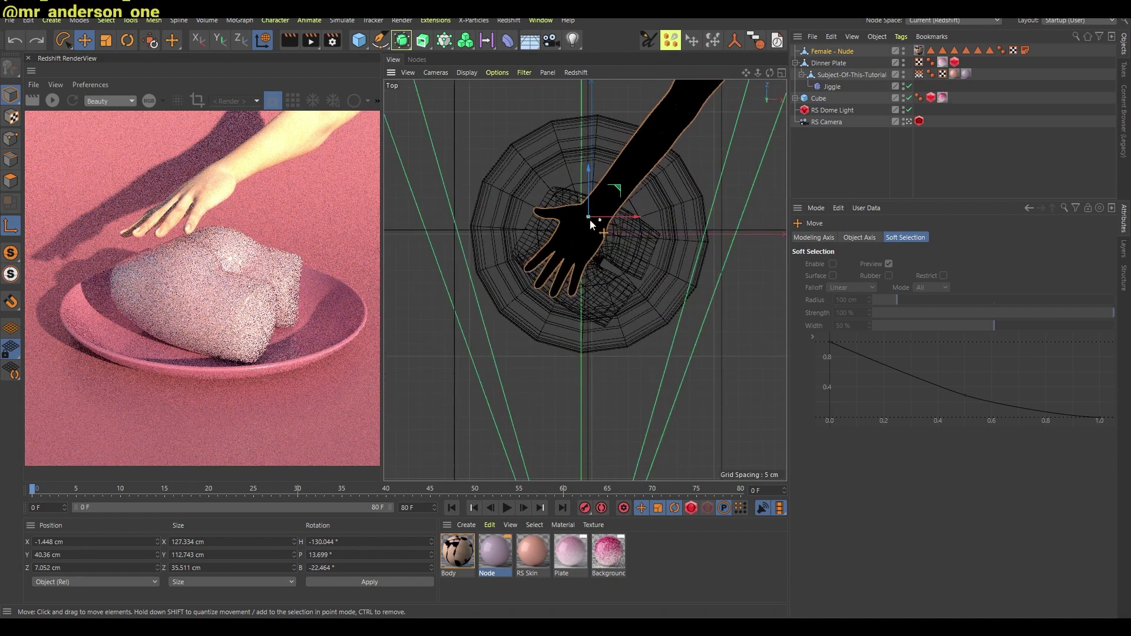
key(F1)
click(713, 40)
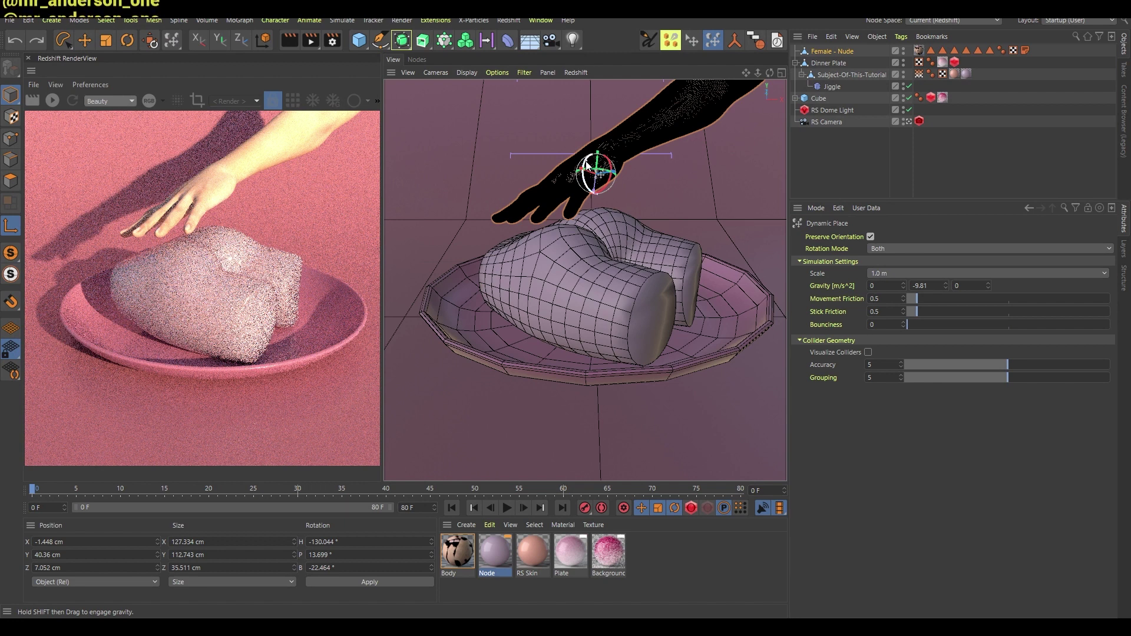
drag(586, 165, 596, 175)
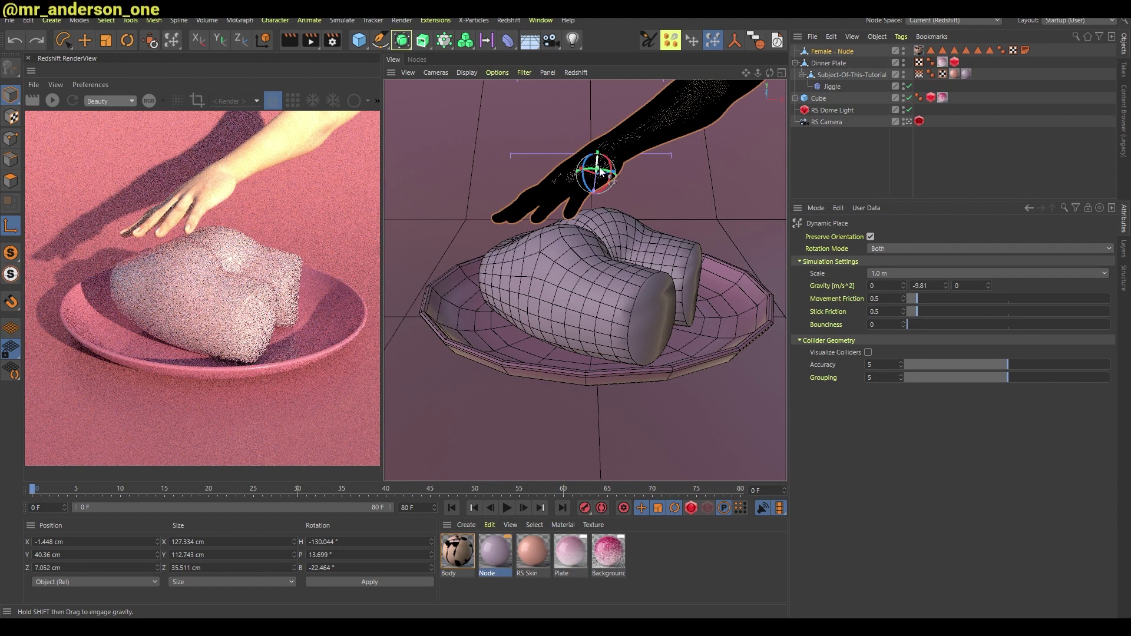
Open the Cappuccino recorder and park its narrowed window beside the viewport
key(alt+c)
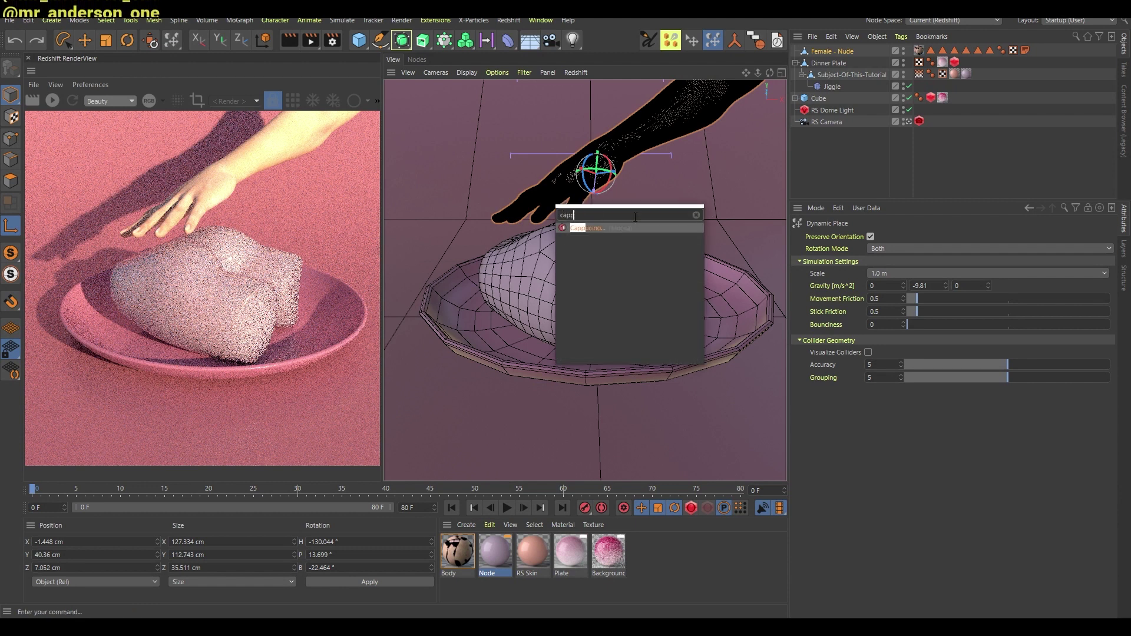
drag(709, 210, 743, 200)
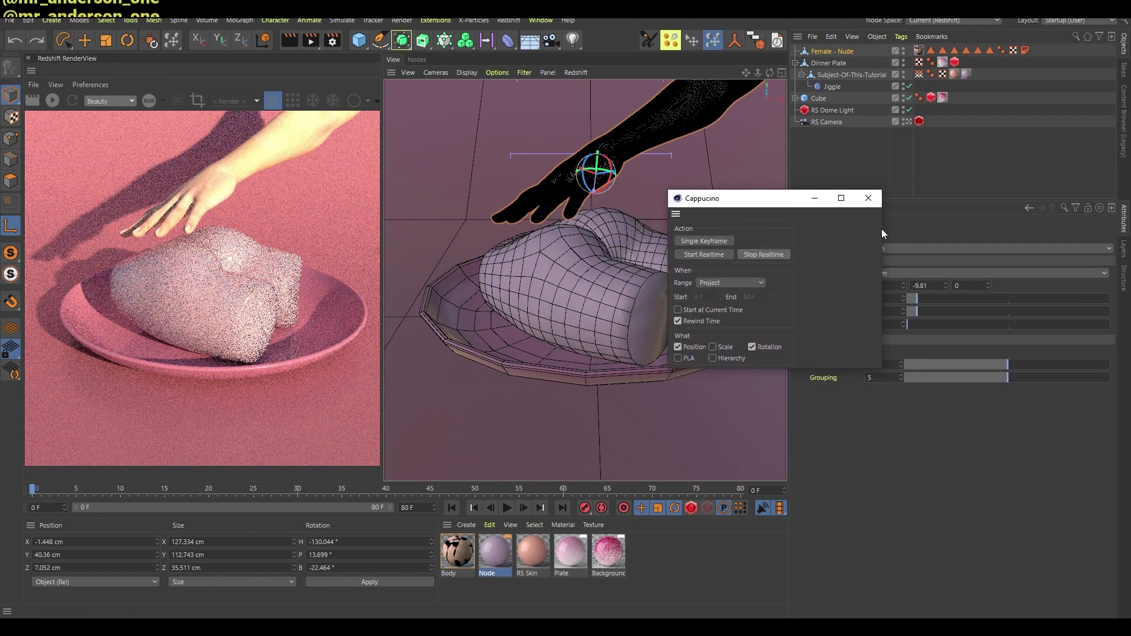
drag(880, 229, 767, 236)
drag(707, 198, 851, 335)
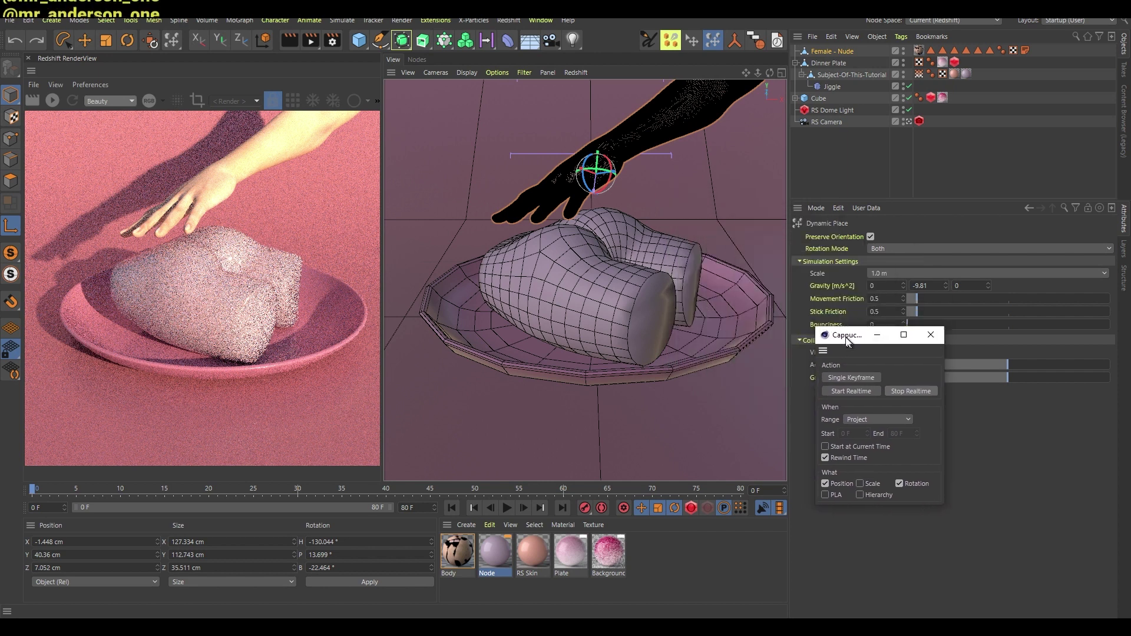
Record the hand rotating live with Start Realtime, then play back the animation
click(845, 391)
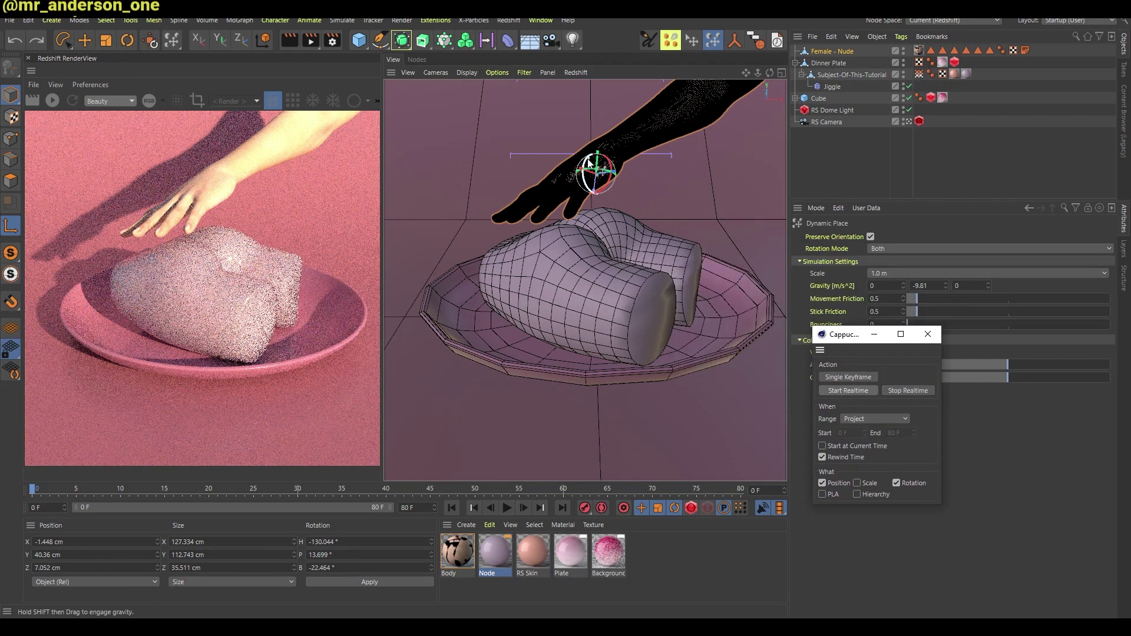
mouse_move(594, 154)
mouse_down()
mouse_move(576, 127)
mouse_move(591, 168)
mouse_move(579, 149)
mouse_up()
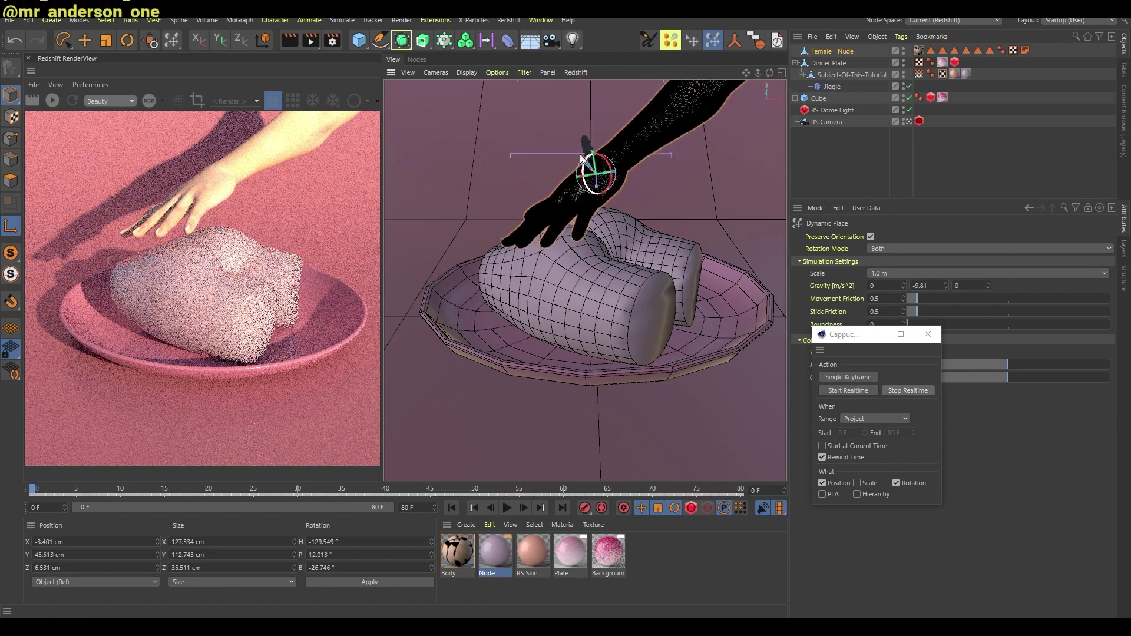
click(806, 156)
key(F8)
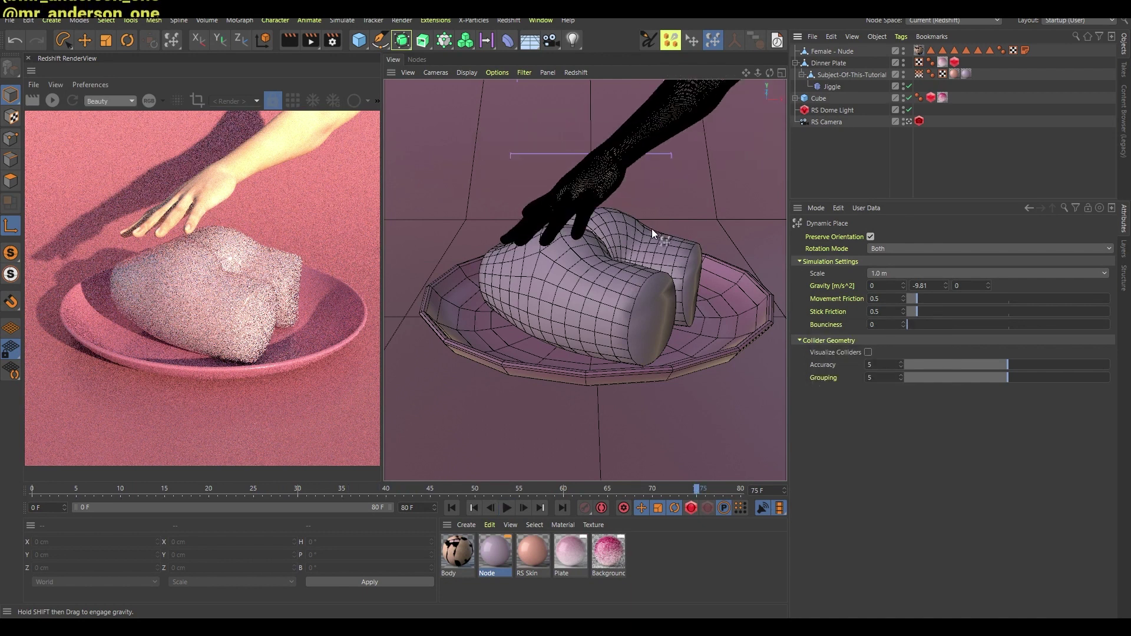
Stop playback, switch to the Animation layout and change the preview render option
key(v)
click(655, 194)
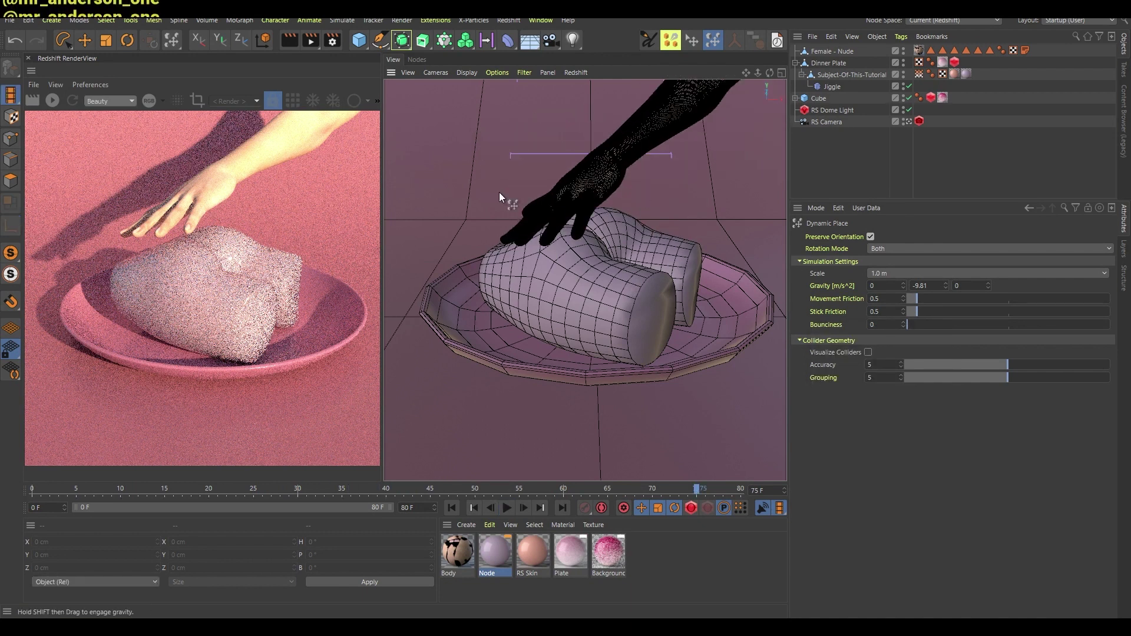
click(34, 100)
click(53, 156)
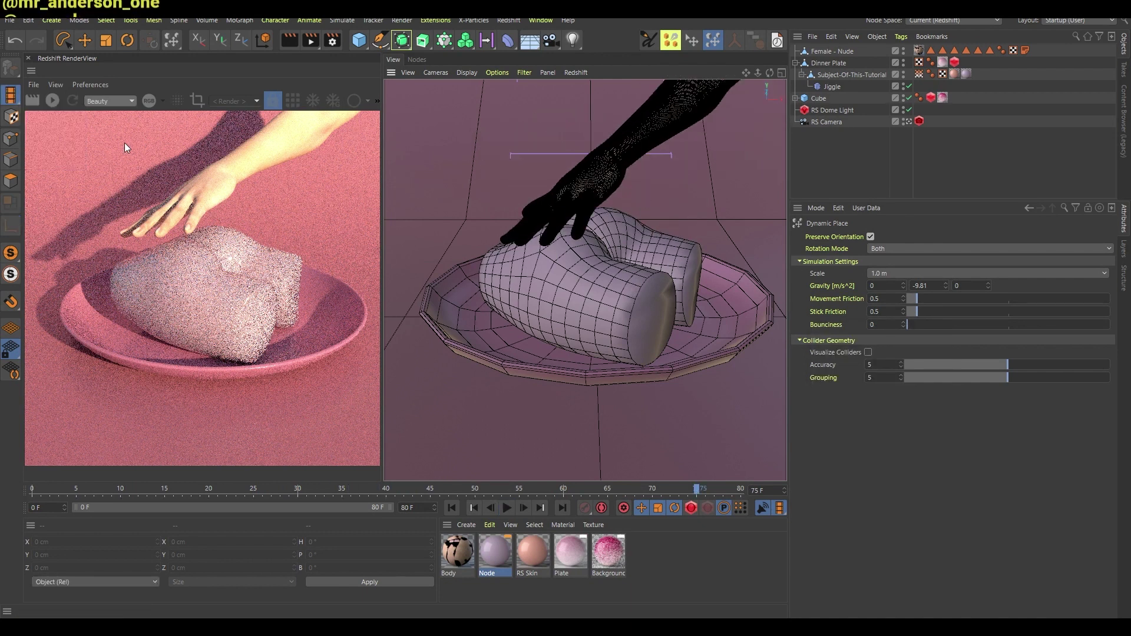
Lower the Female - Nude arm onto the cake, replay from frame 0, then select Subject-Of-This-Tutorial
click(838, 50)
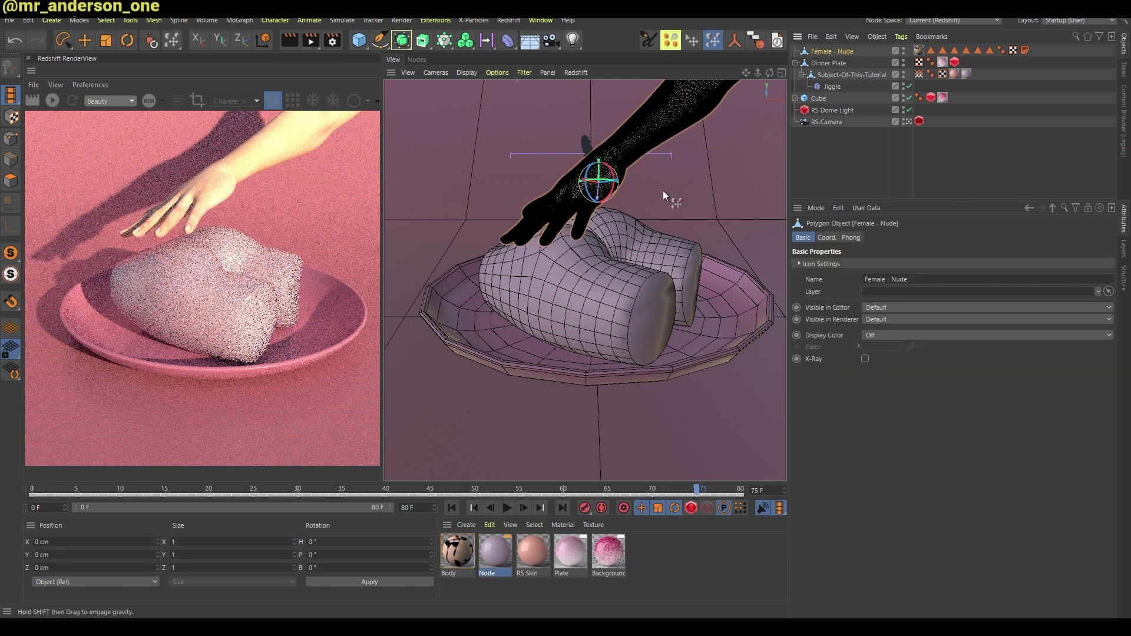
key(e)
drag(598, 134, 602, 155)
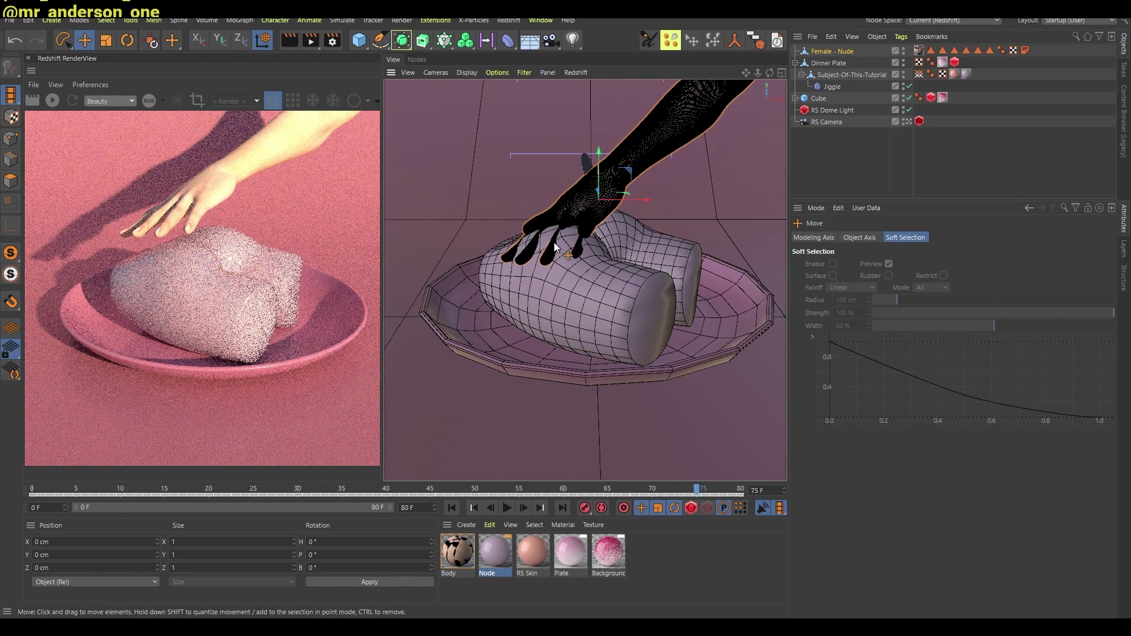
click(846, 171)
key(F8)
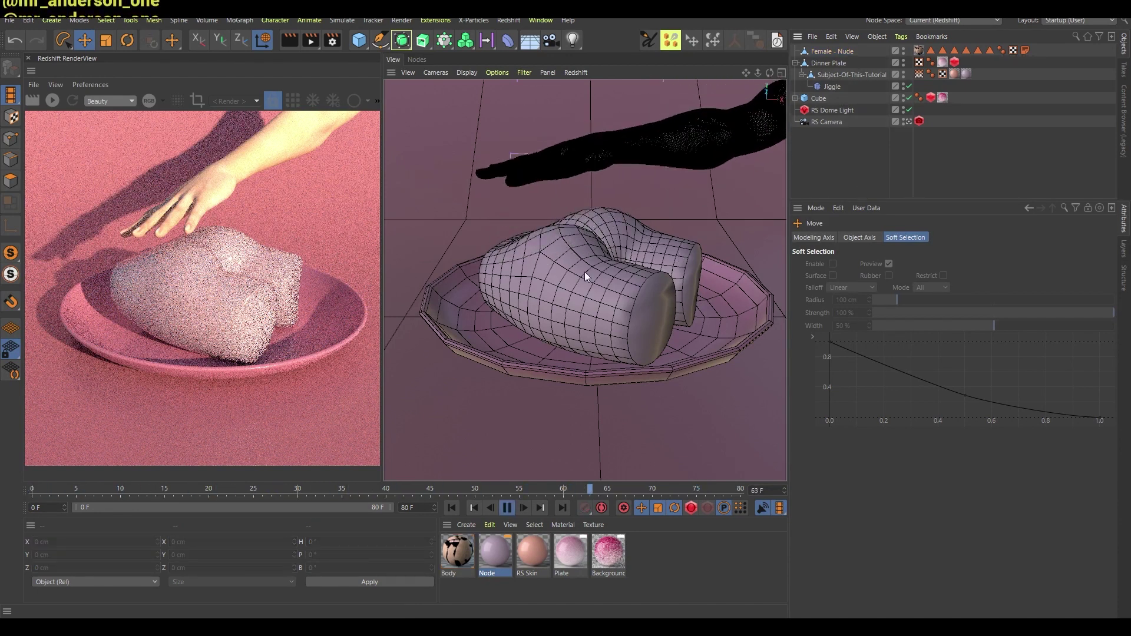
key(F8)
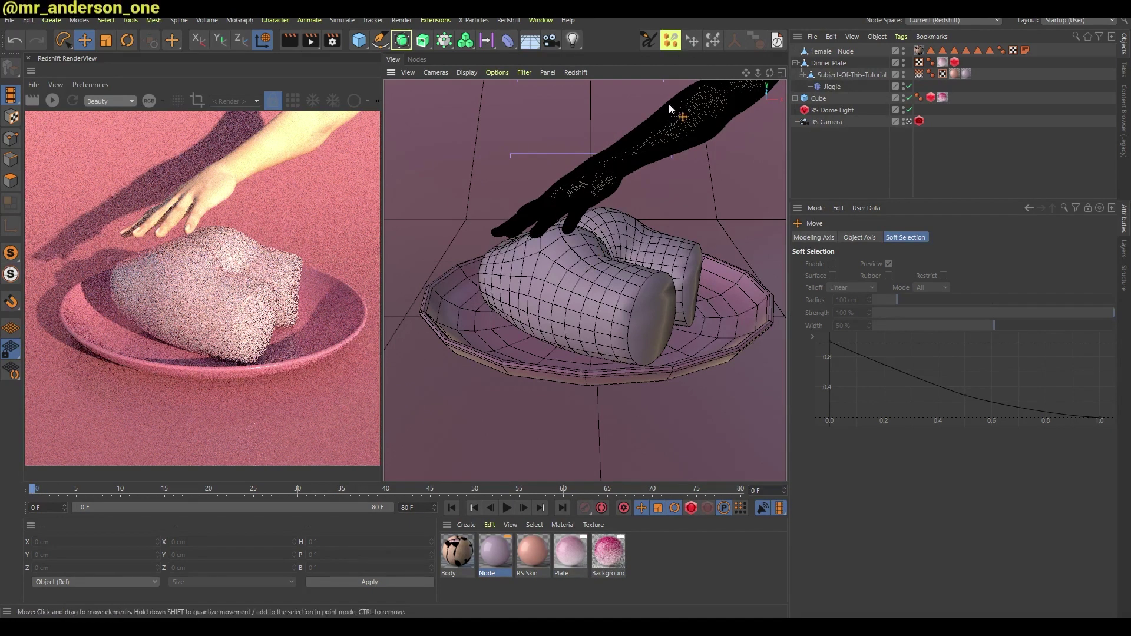
click(848, 74)
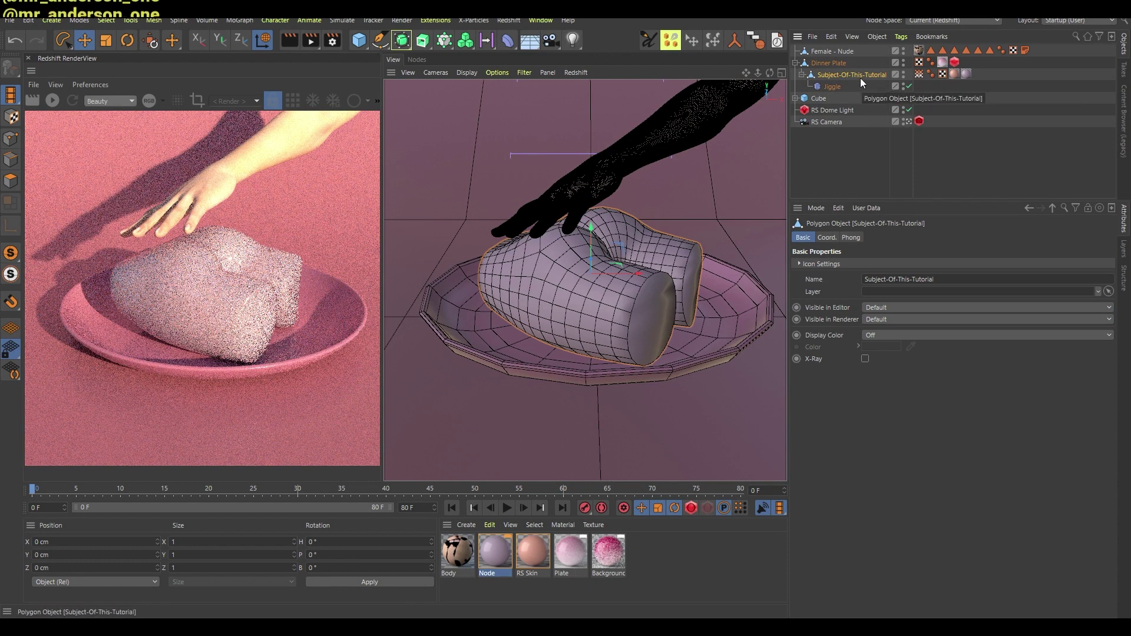
Add a Collision deformer to the jelly mesh and nest it under Jiggle
key(shift+c)
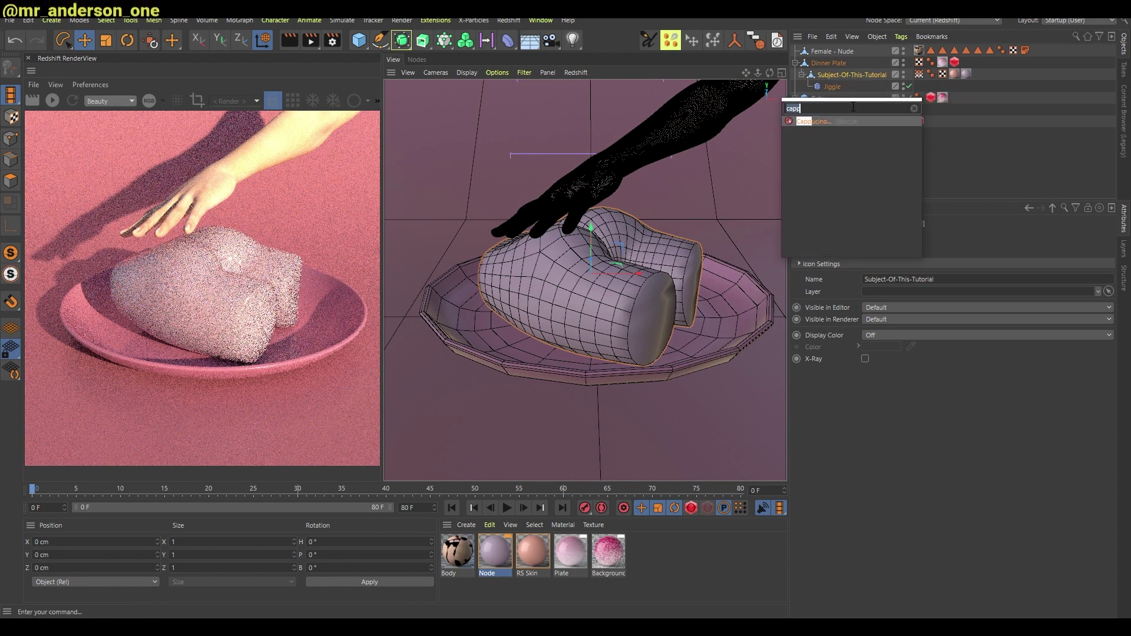
text(coll)
key(Down)
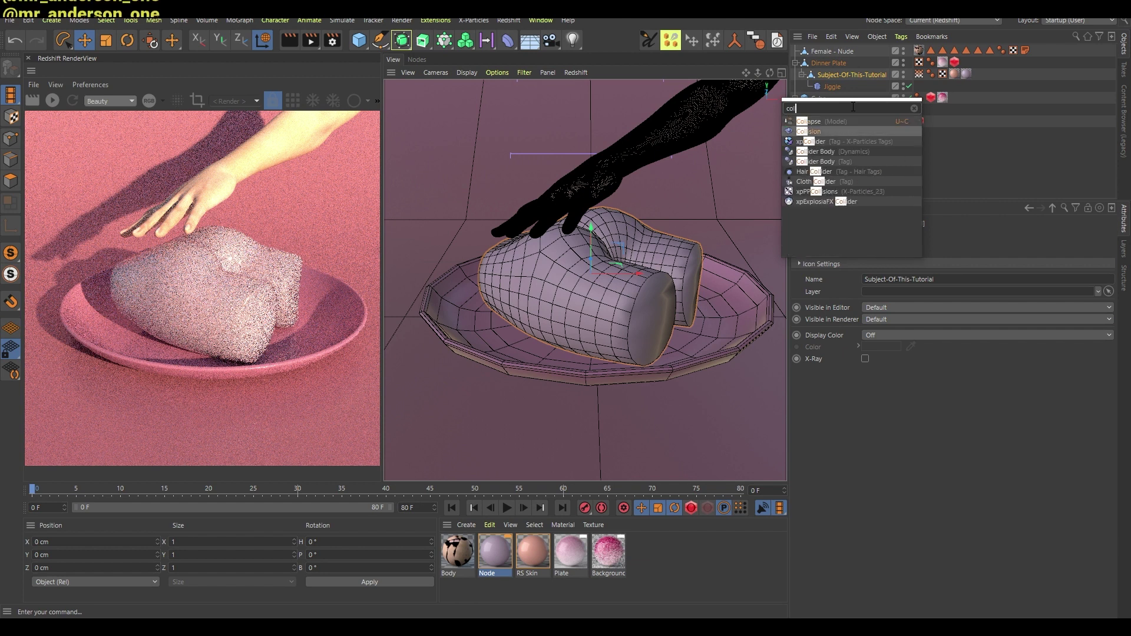
key(Return)
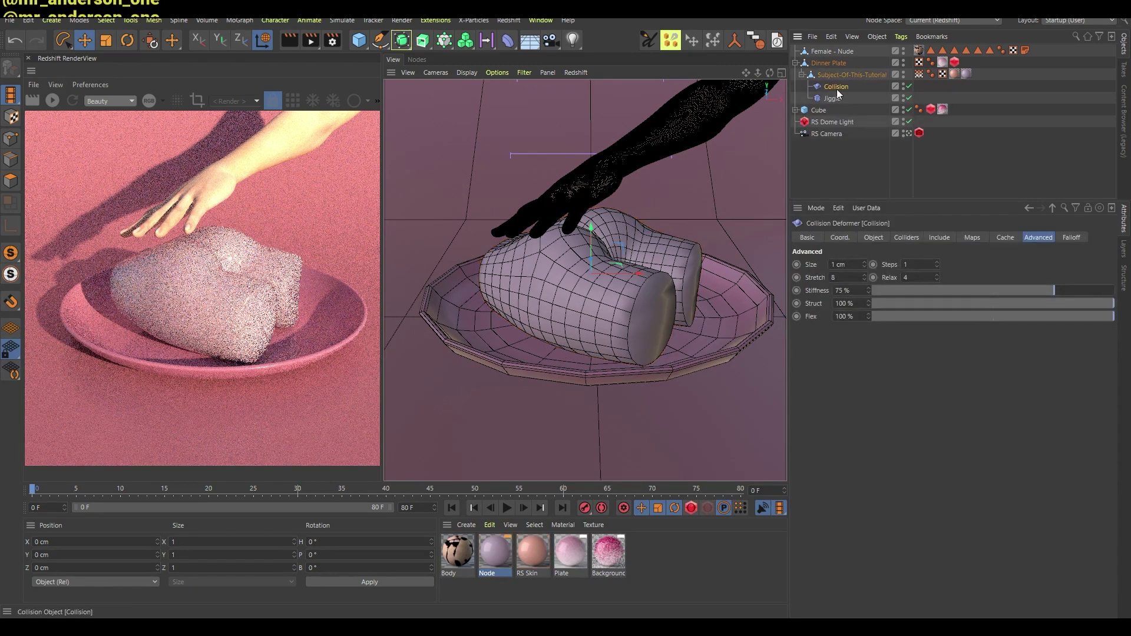
drag(841, 106, 841, 105)
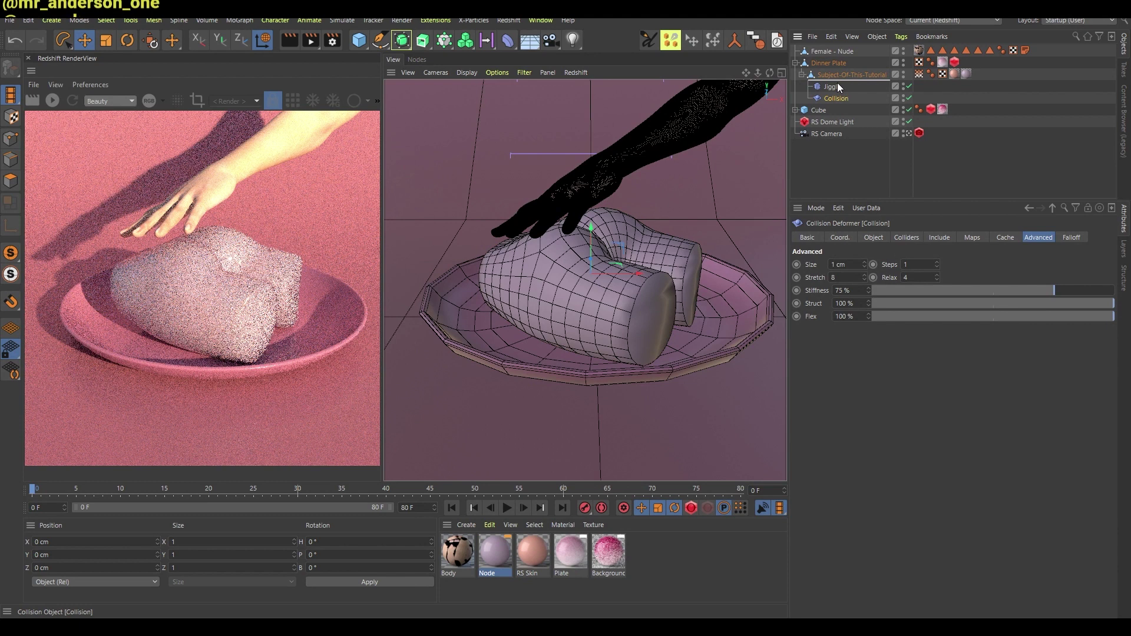
key(F8)
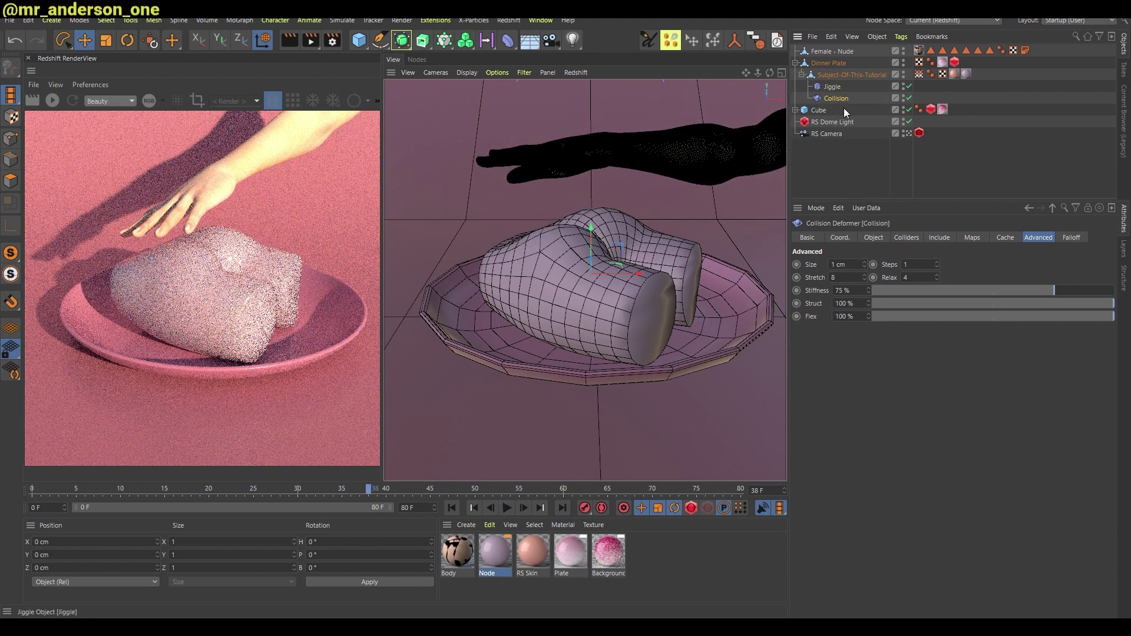
drag(836, 98, 837, 82)
Add Female - Nude to the Collision colliders and step through the press frames to test
click(906, 238)
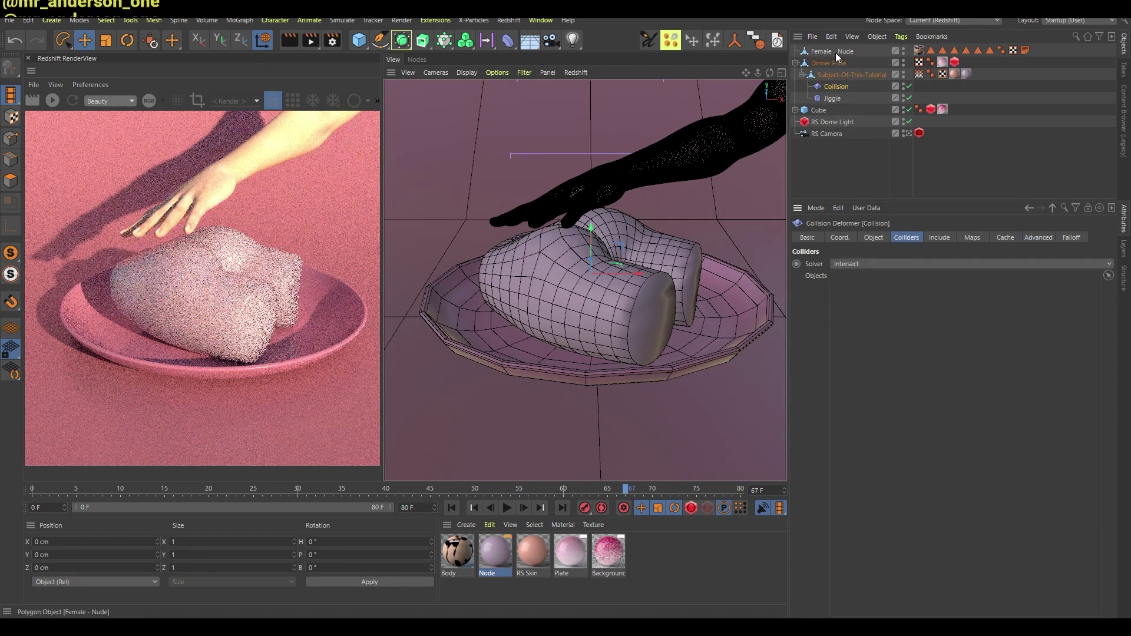
drag(870, 314, 867, 307)
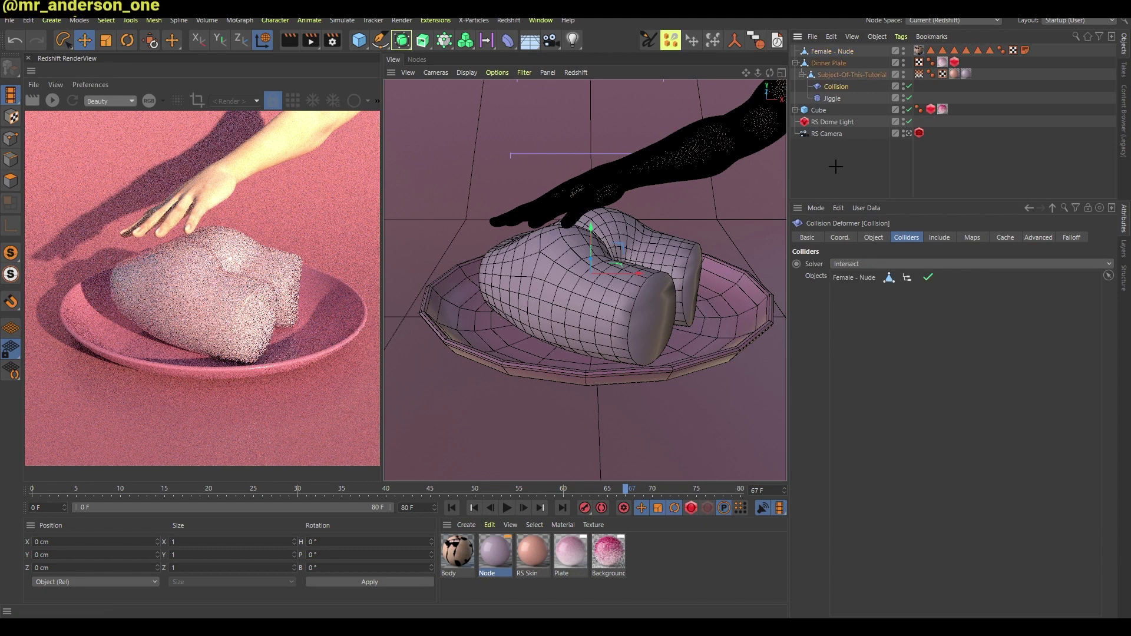
click(835, 171)
key(F8)
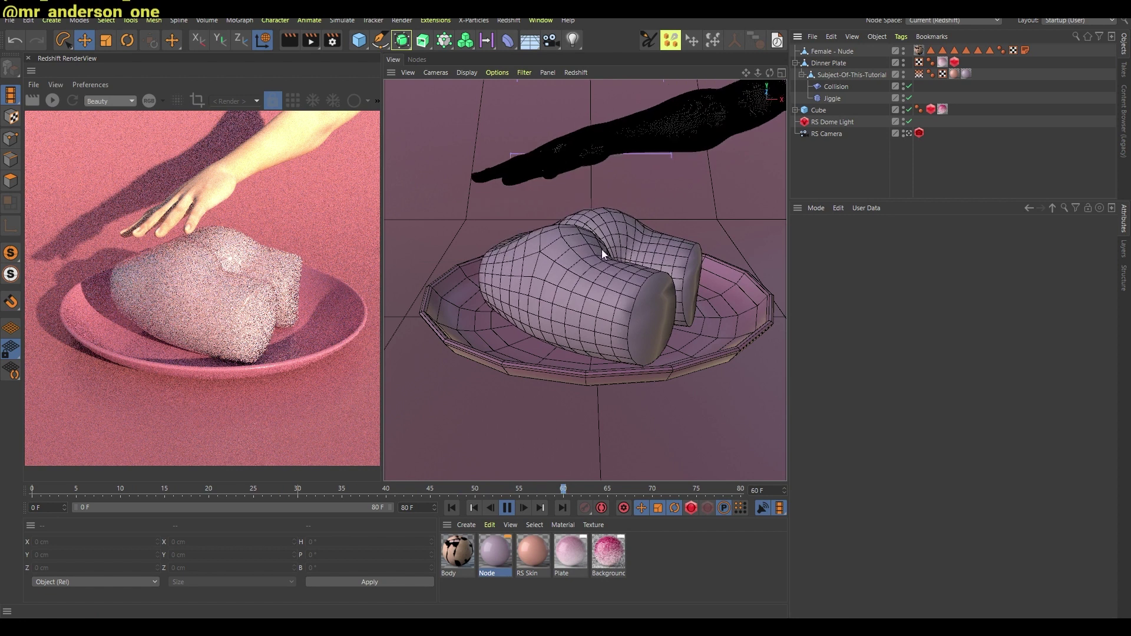
key(F8)
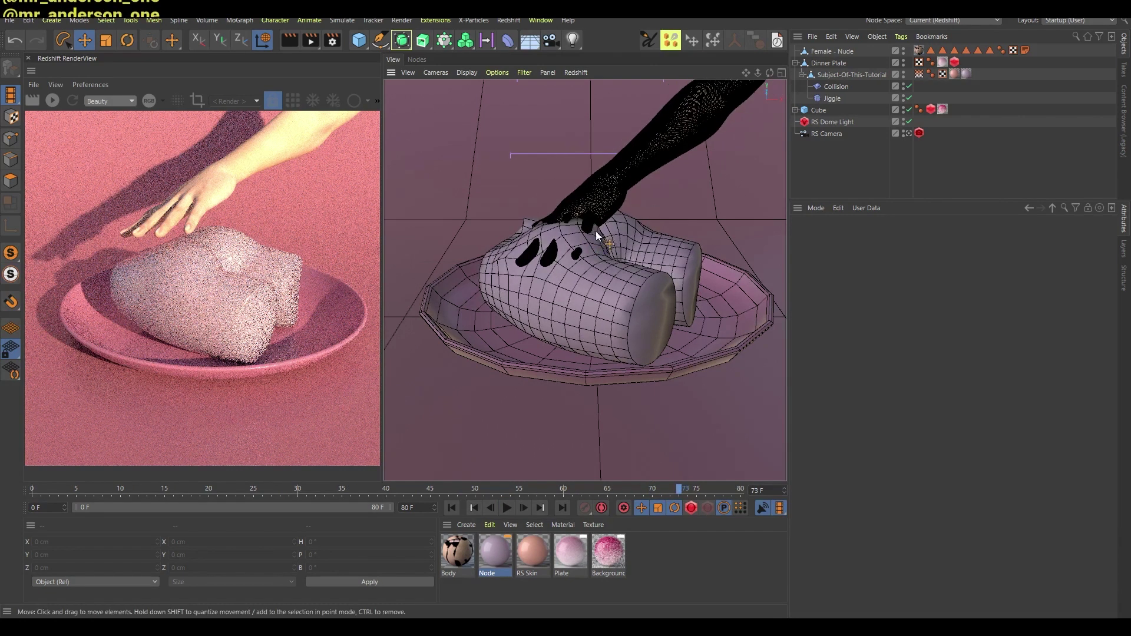
key(g)
key(g)
key(g)
key(g)
key(g)
key(g)
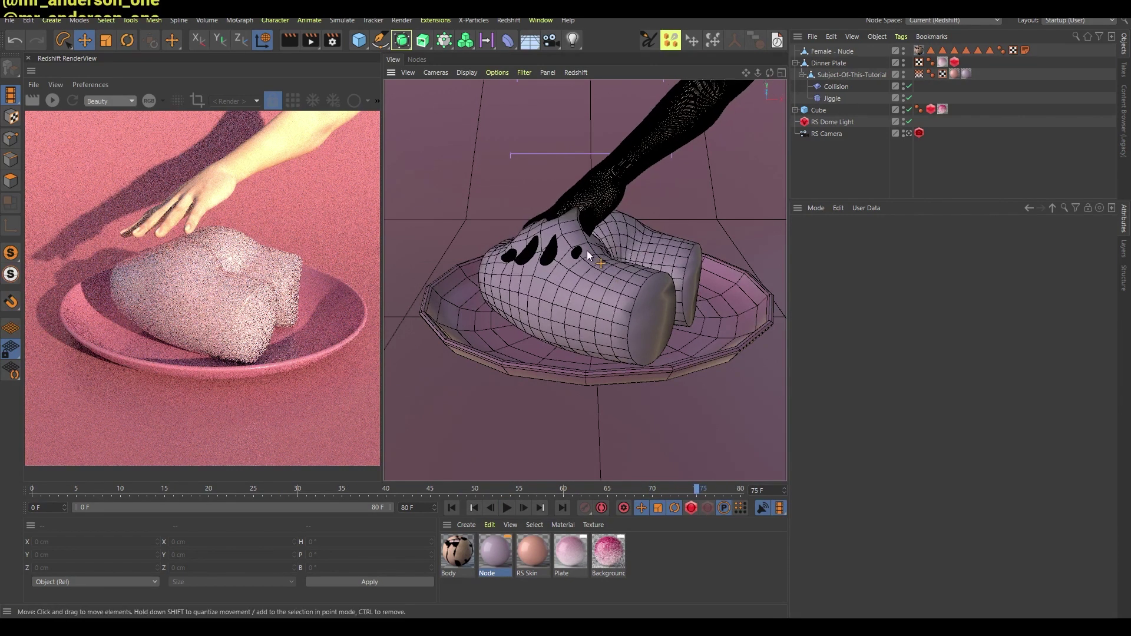
key(g)
key(g)
key(g)
key(g)
key(g)
Set the Collision deformer's solver to Outside and replay the animation
click(835, 87)
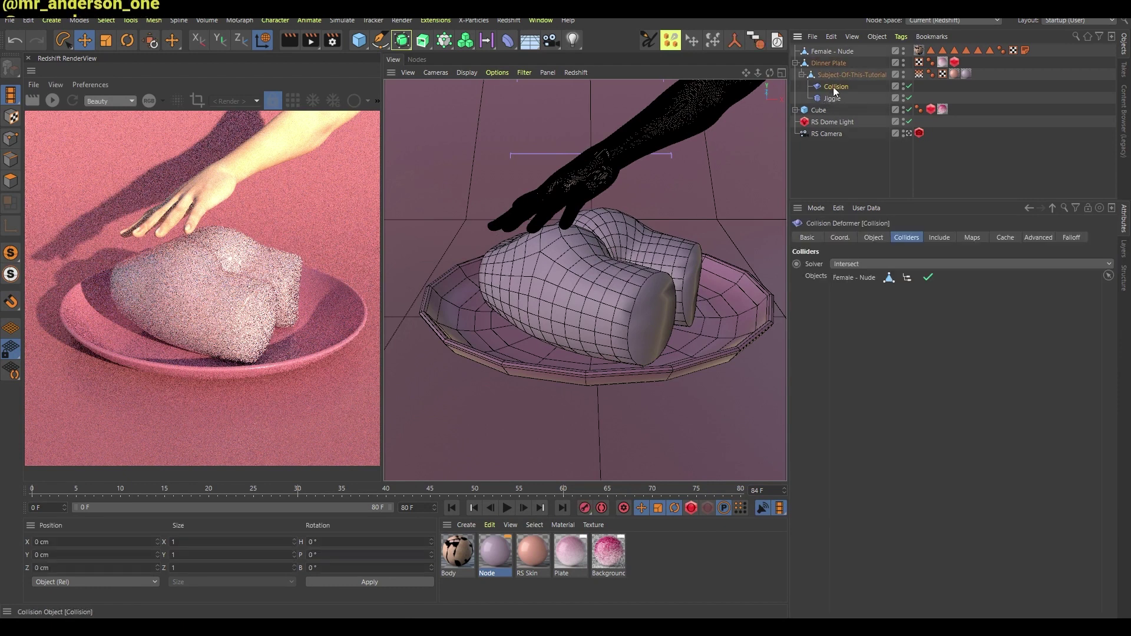
click(858, 264)
click(869, 305)
key(F8)
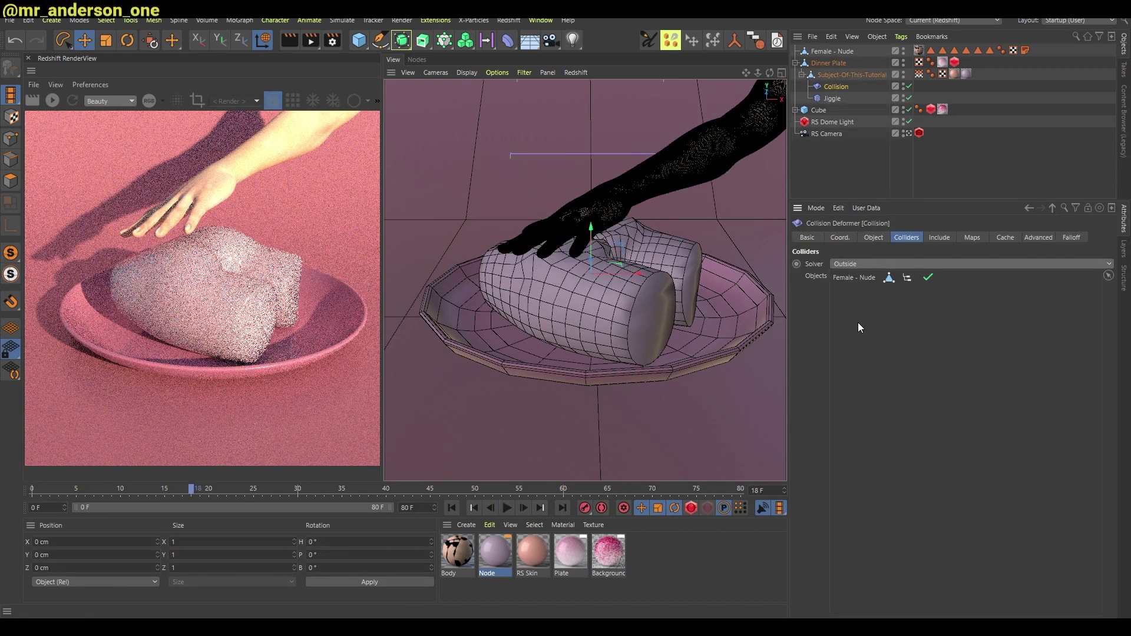
key(F8)
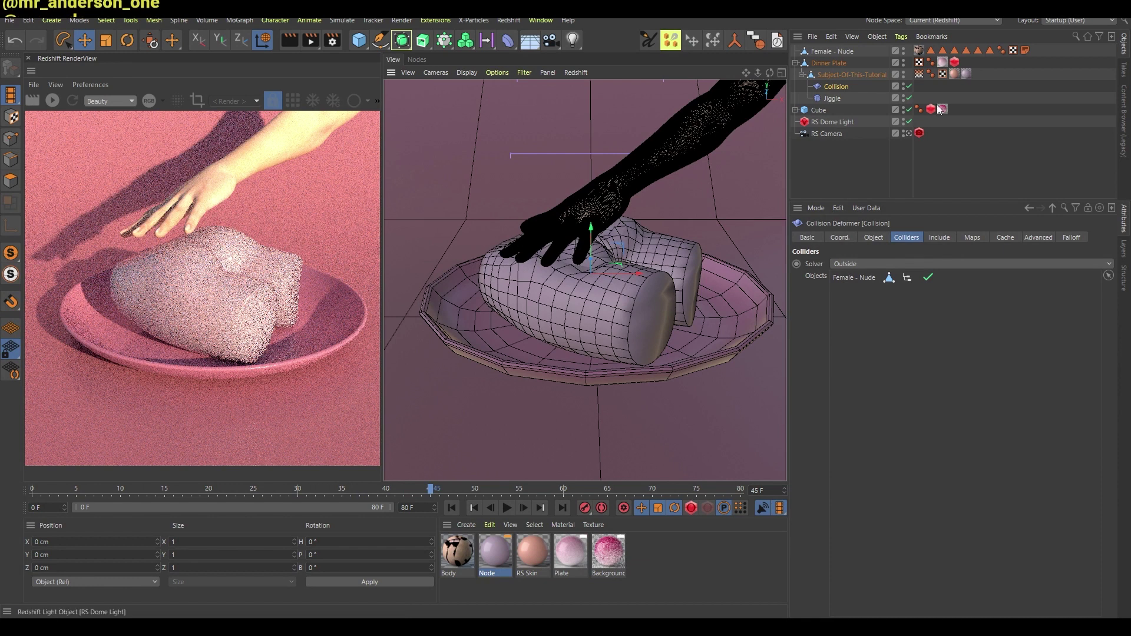
Check the Dinner Plate's Redshift Object tag geometry, restart the RenderView IPR and review Render Settings
click(956, 62)
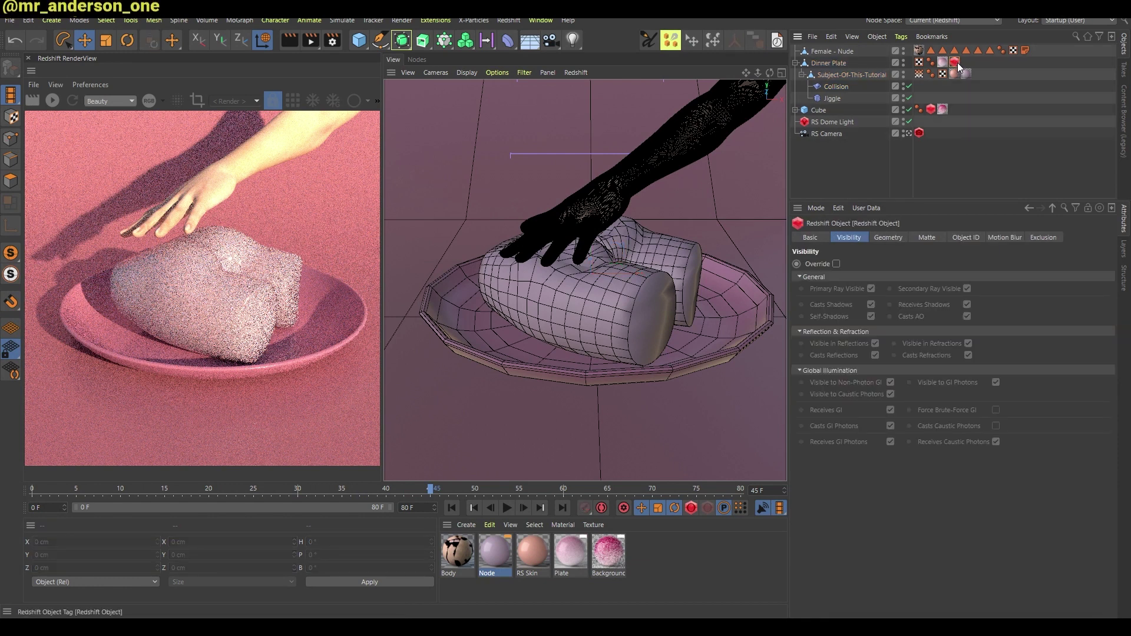
click(887, 238)
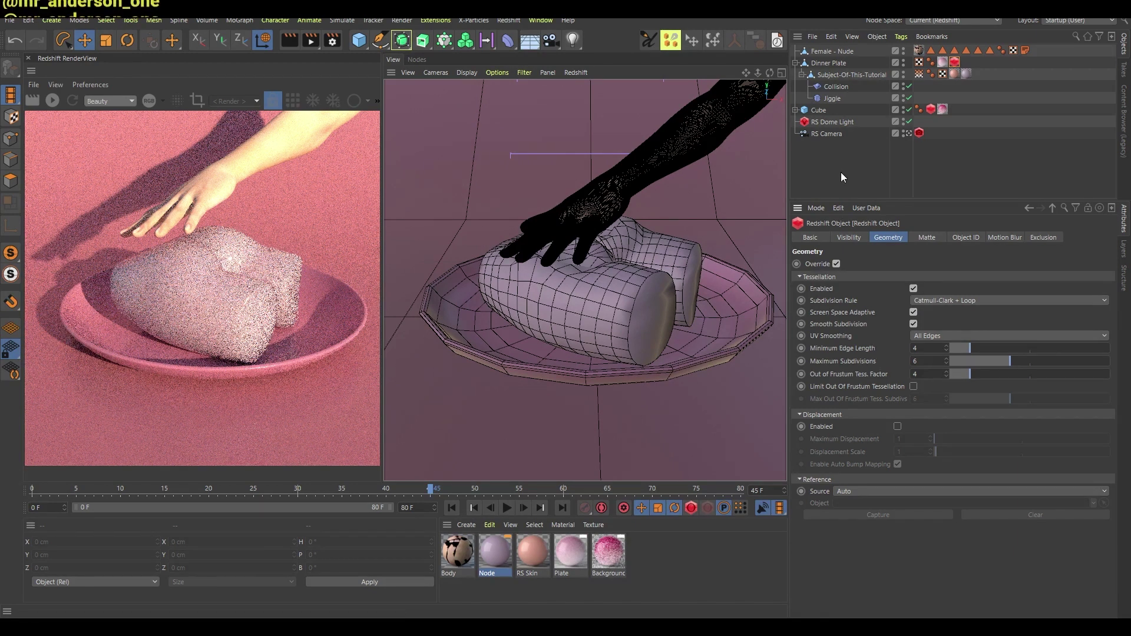
click(52, 100)
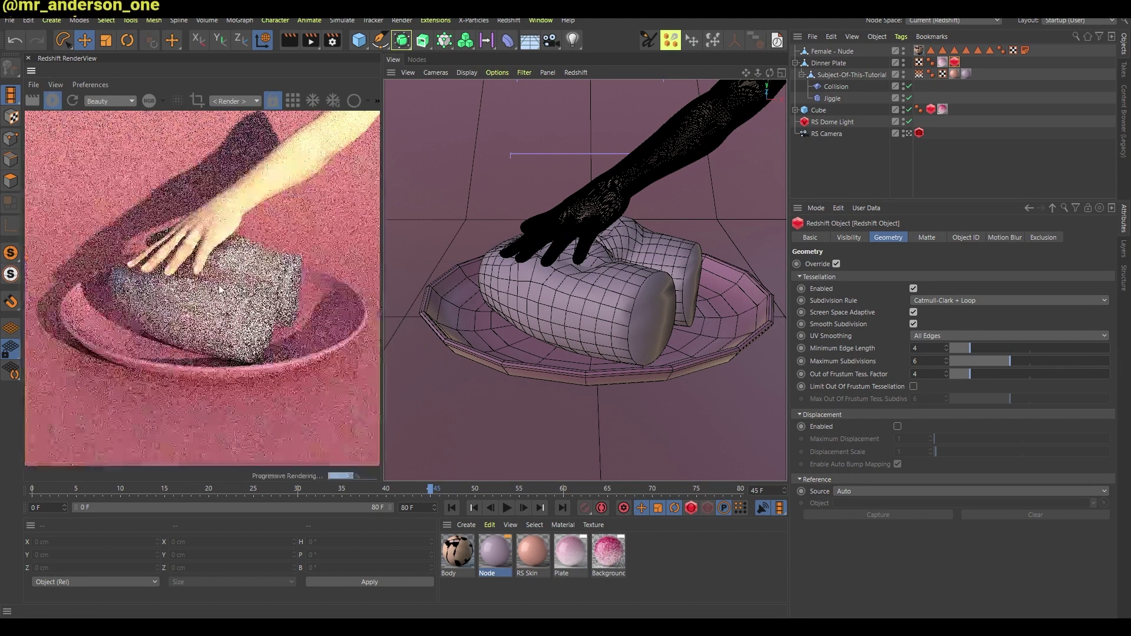
click(839, 164)
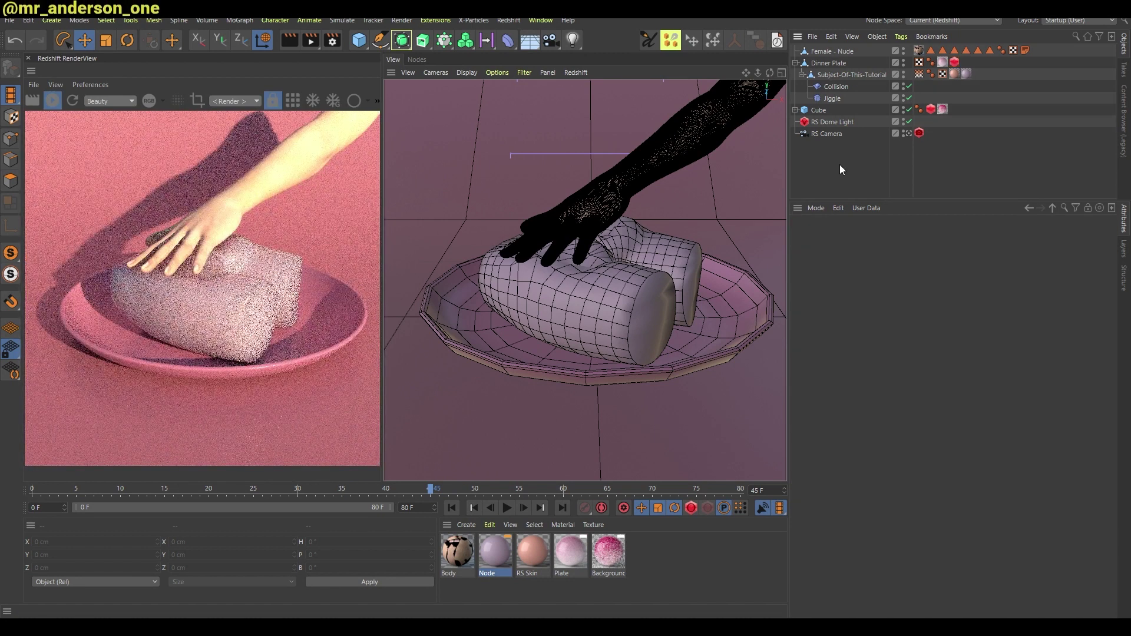
key(ctrl+b)
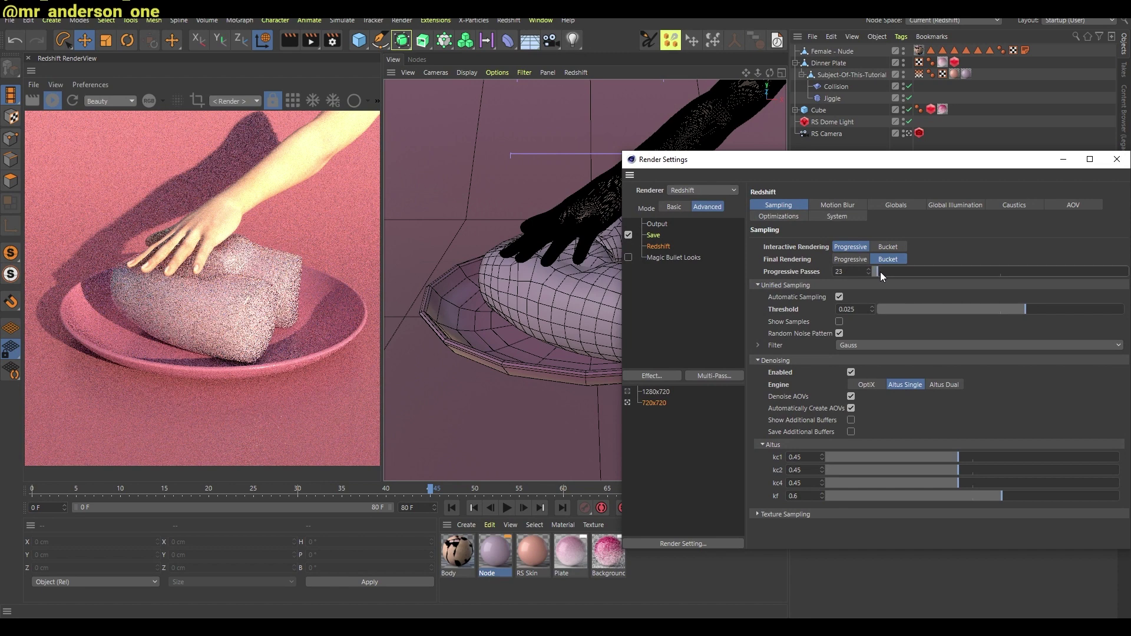
click(1117, 159)
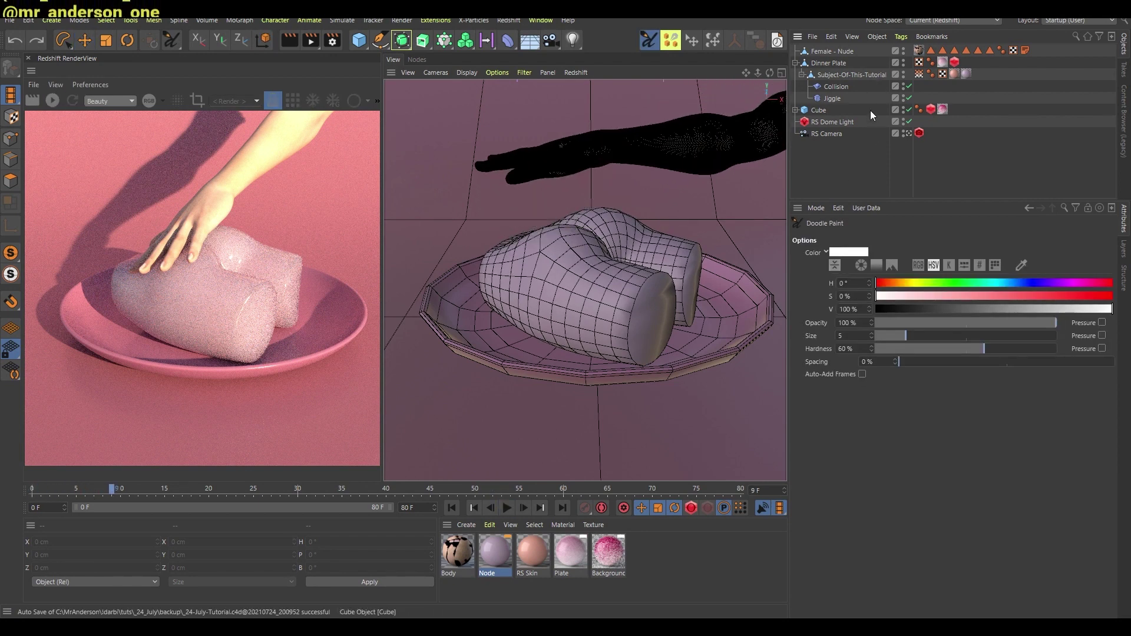
click(917, 74)
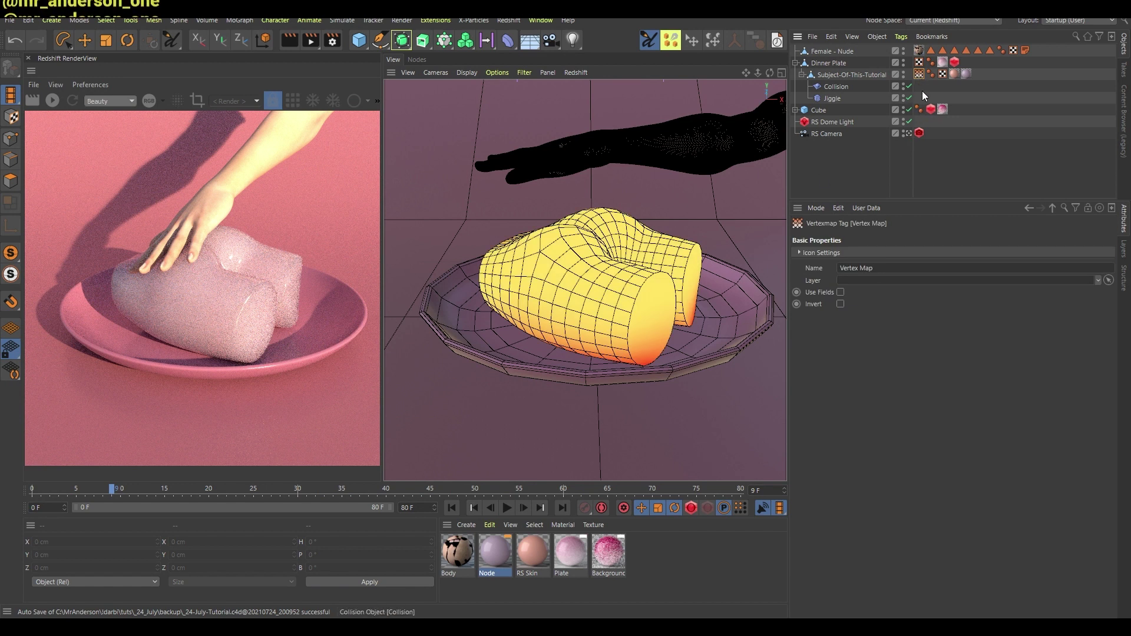
click(839, 99)
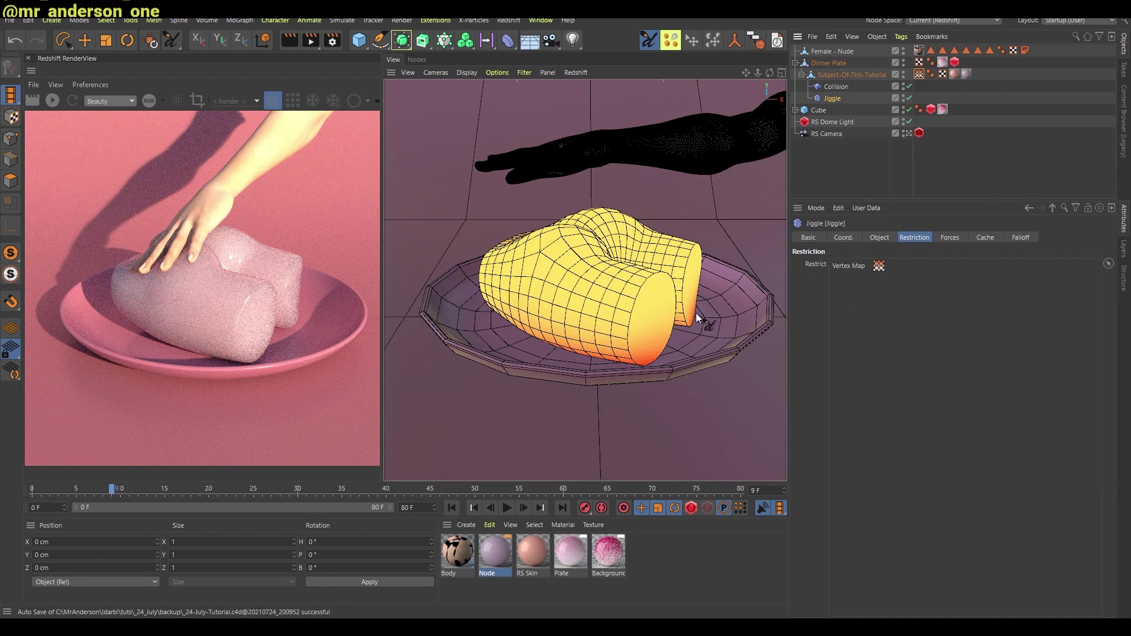
drag(695, 314, 685, 327)
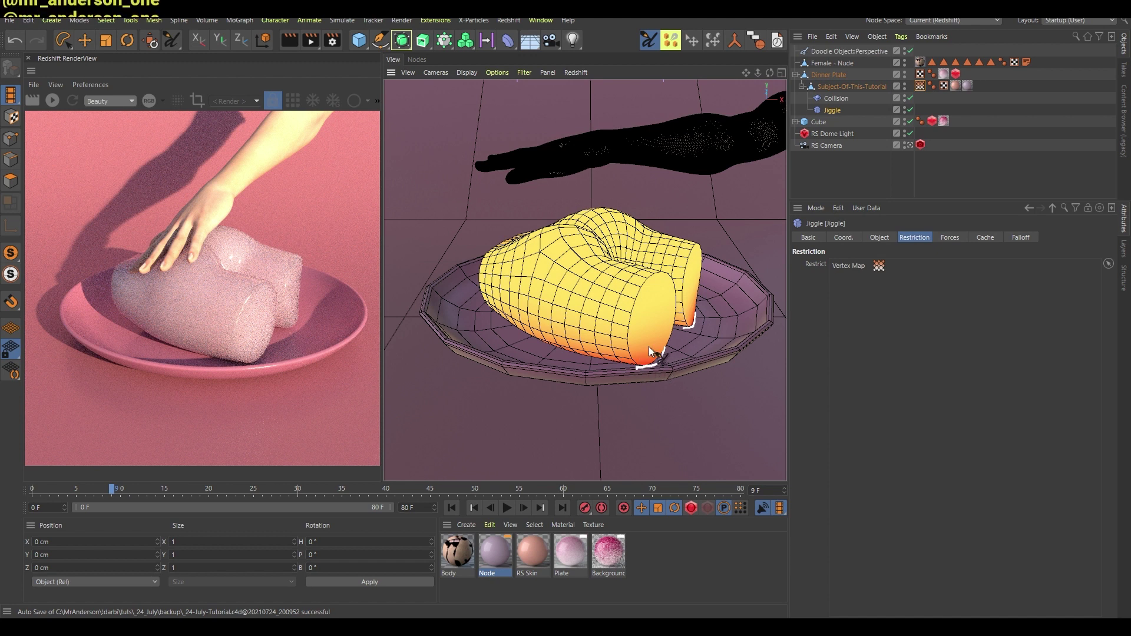
click(857, 162)
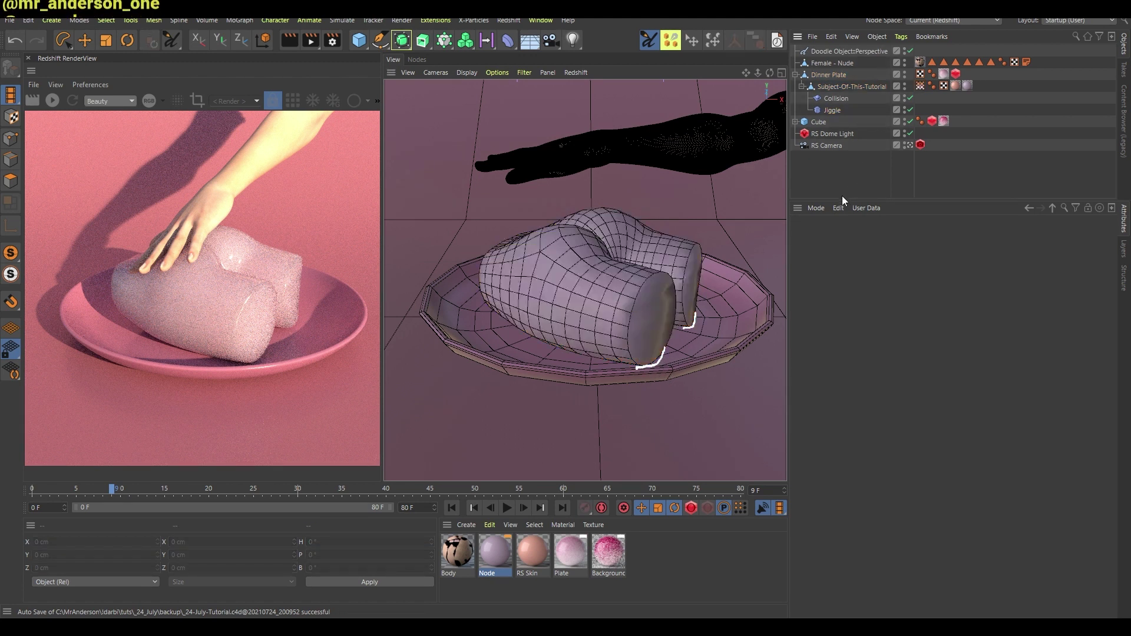
key(shift+f)
click(647, 40)
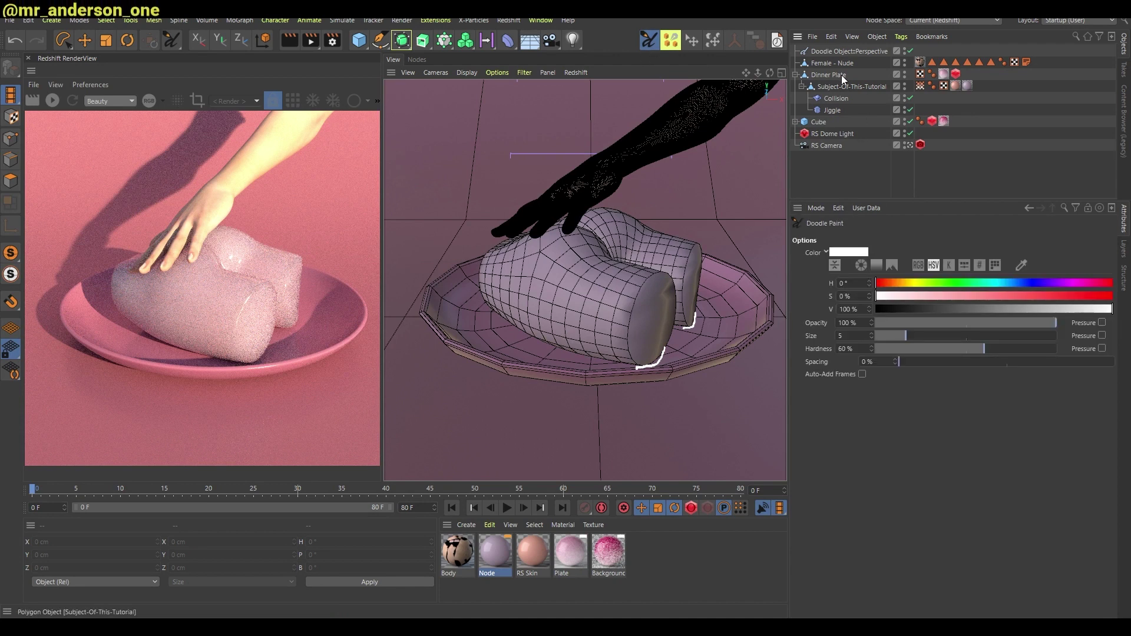
click(846, 51)
key(Delete)
key(F8)
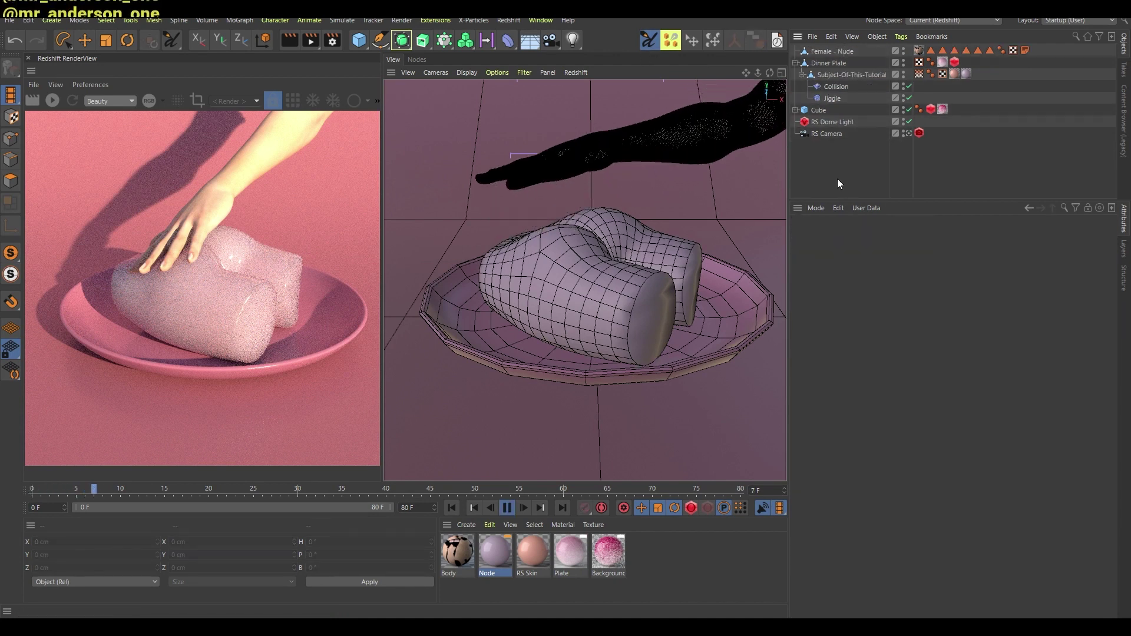